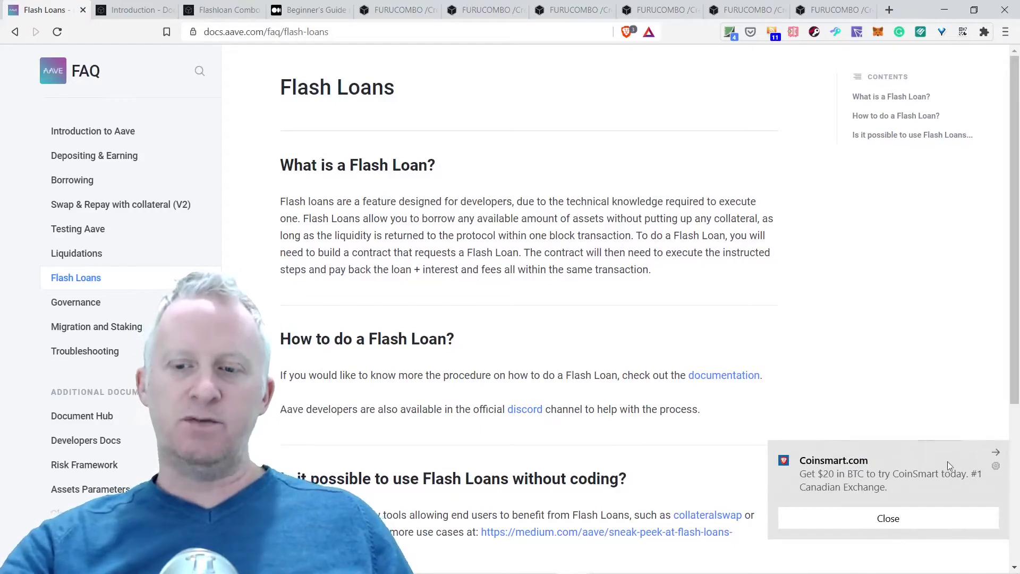
# Step: Dismiss the Coinsmart notification and highlight 'fees all within the same transaction.' in Aave's flash-loan definition
pyautogui.click(991, 453)
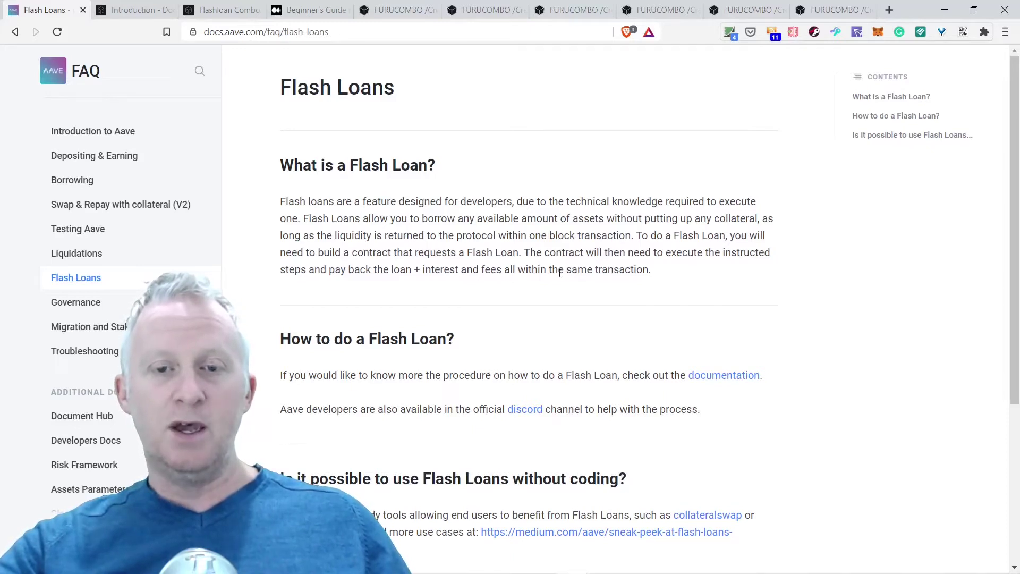
pyautogui.moveTo(654, 270); pyautogui.dragTo(472, 260)
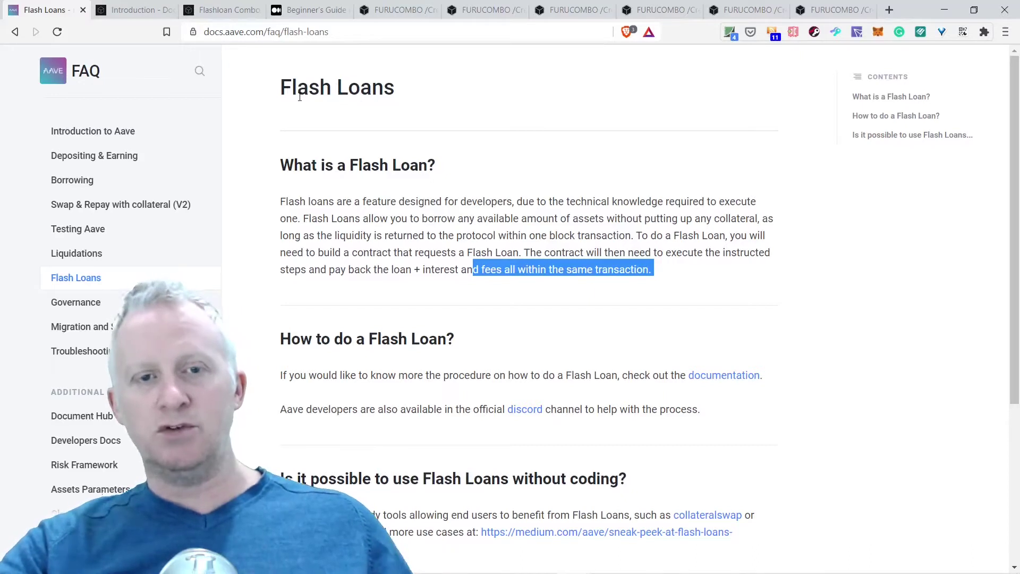
# Step: Review the Furucombo Docs Introduction page past its video, then go to the Flashloan Combo tutorial
pyautogui.click(124, 12)
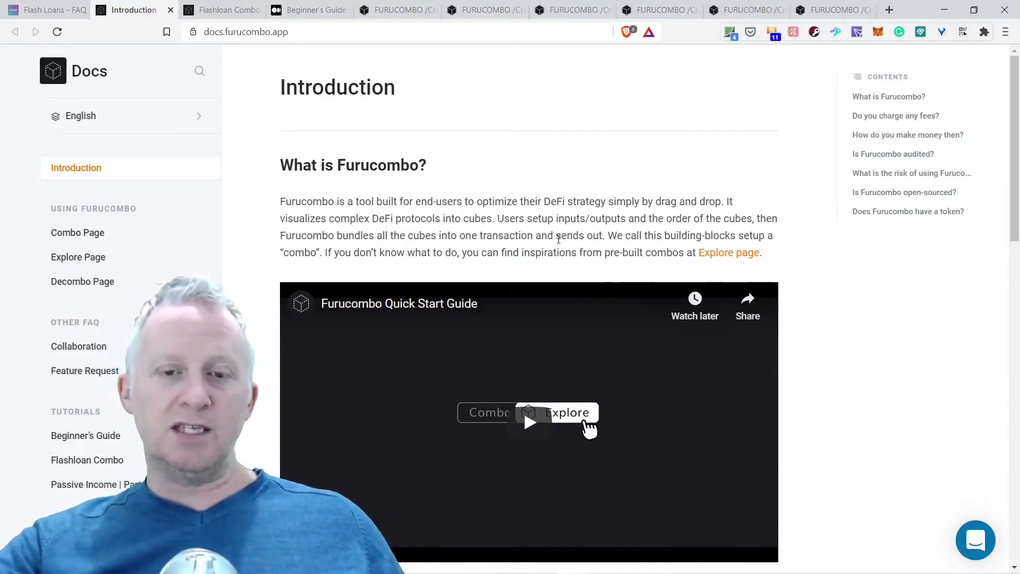
pyautogui.scroll(-2, 561, 241)
pyautogui.scroll(-3, 562, 242)
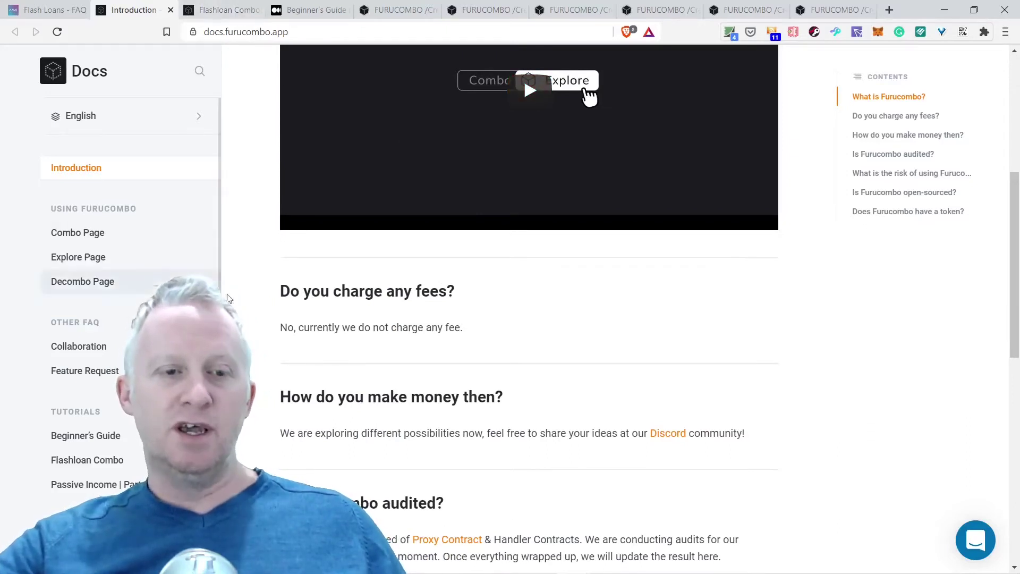
pyautogui.scroll(2, 127, 258)
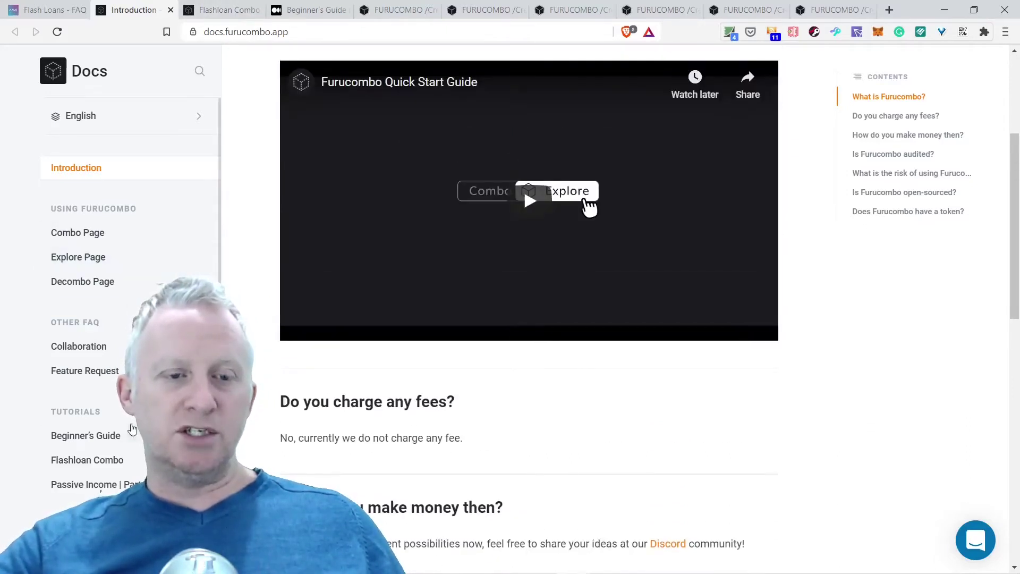
pyautogui.click(223, 9)
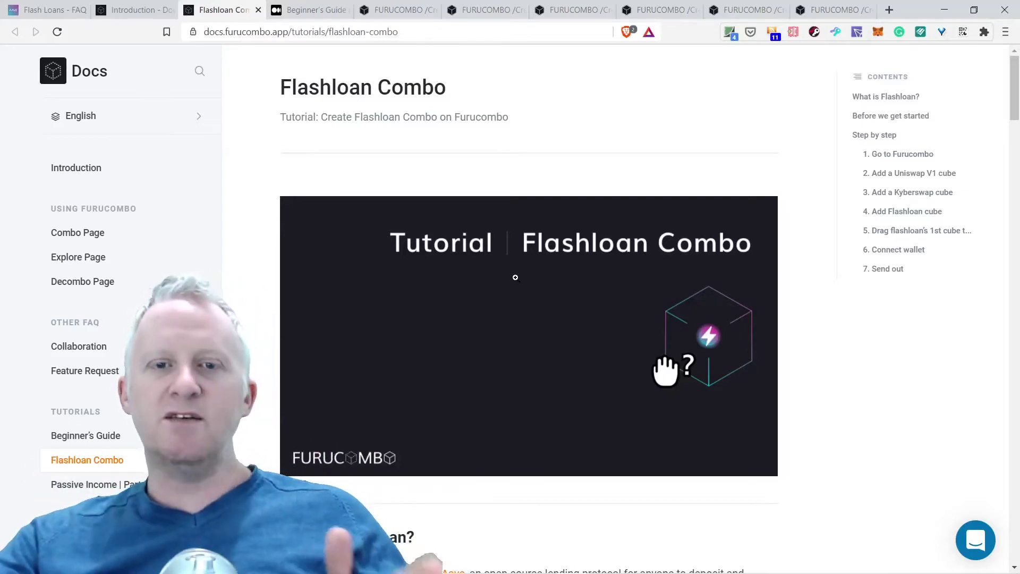
# Step: Under 'What is Flashloan?', highlight 'repaid in the same transaction' and 'transaction will be reverted.'
pyautogui.scroll(-6, 520, 268)
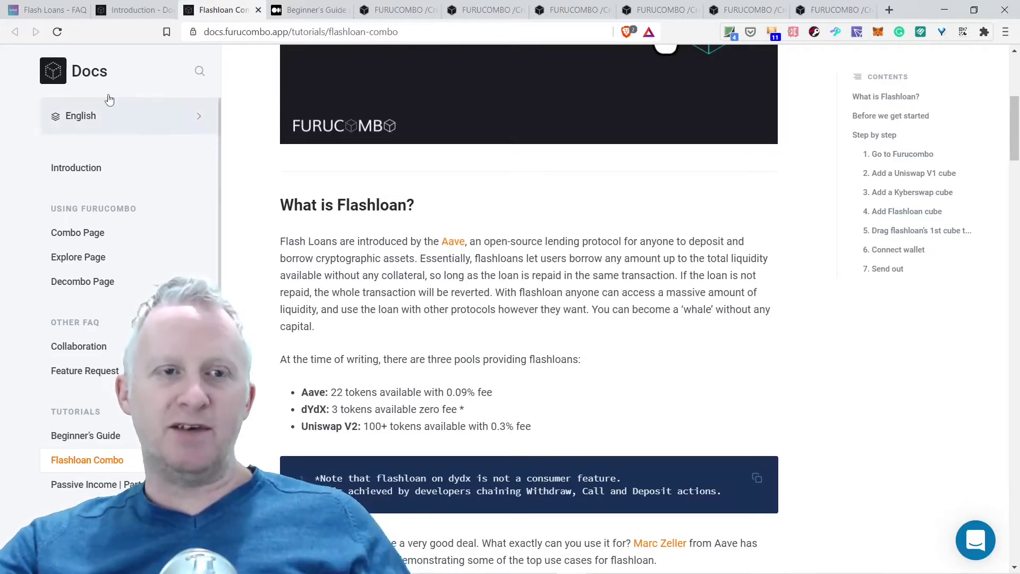
pyautogui.scroll(-1, 372, 237)
pyautogui.scroll(-2, 372, 236)
pyautogui.scroll(3, 429, 254)
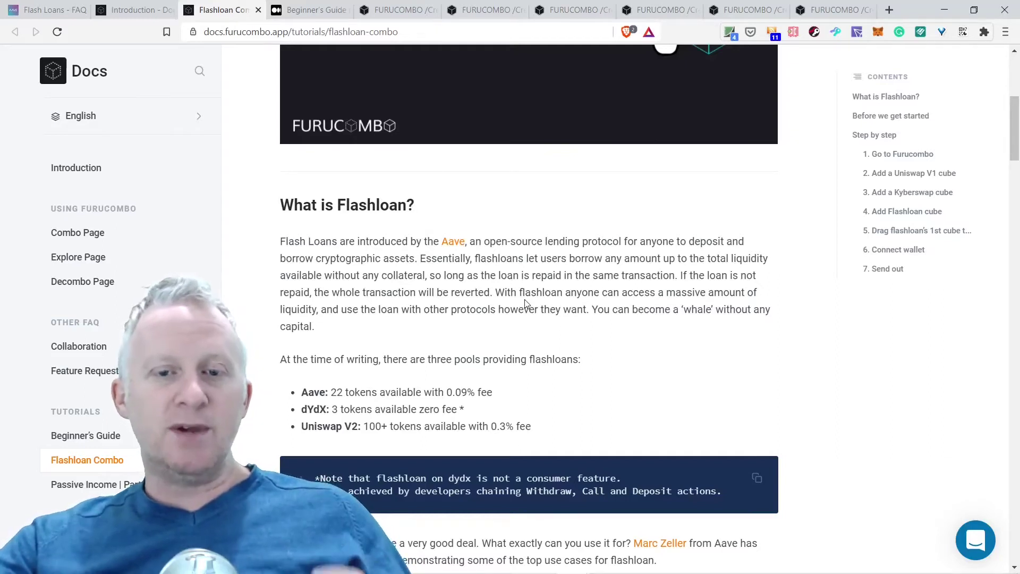
pyautogui.moveTo(530, 275); pyautogui.dragTo(688, 273)
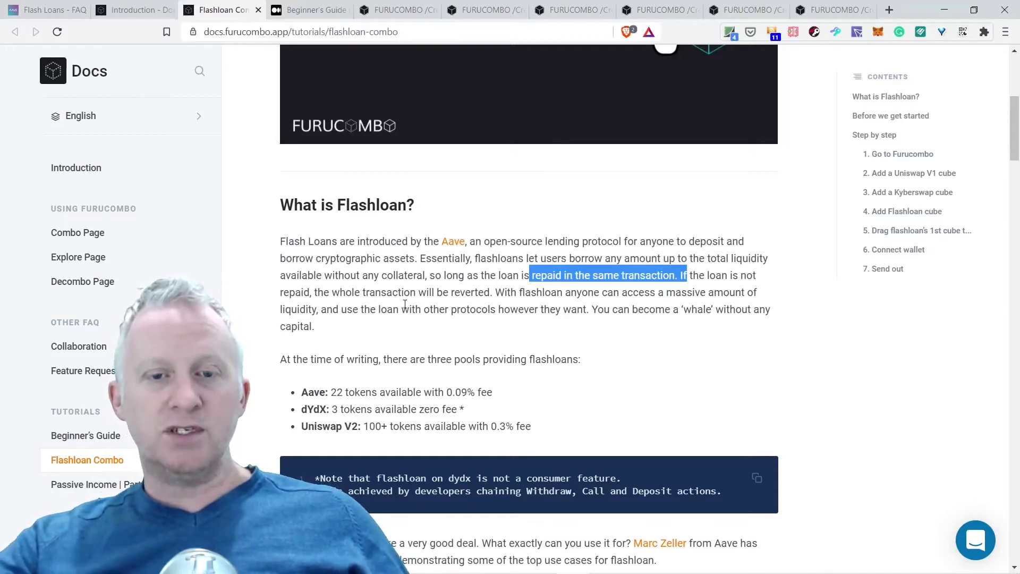
pyautogui.moveTo(492, 294); pyautogui.dragTo(382, 290)
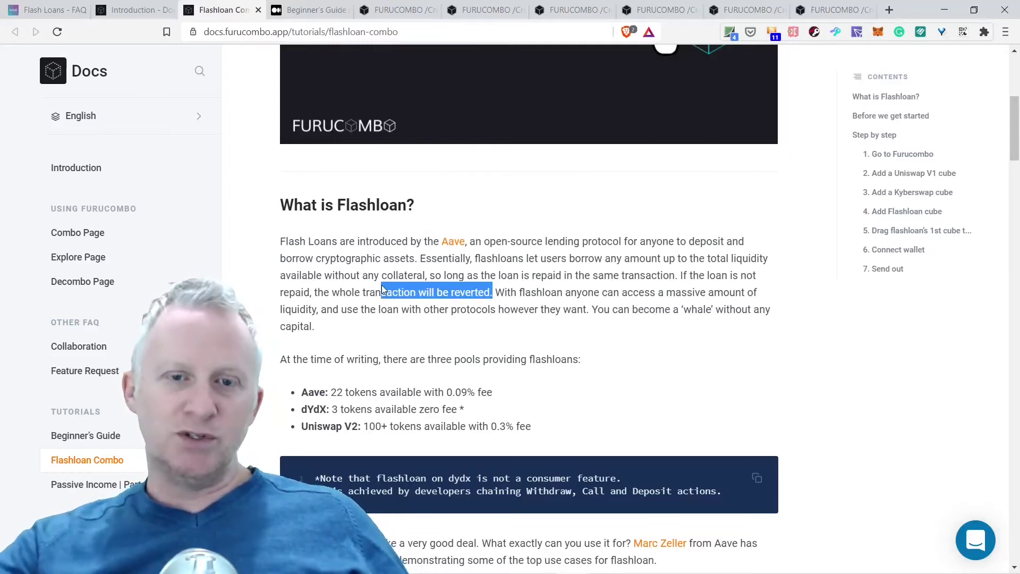
pyautogui.scroll(-2, 362, 280)
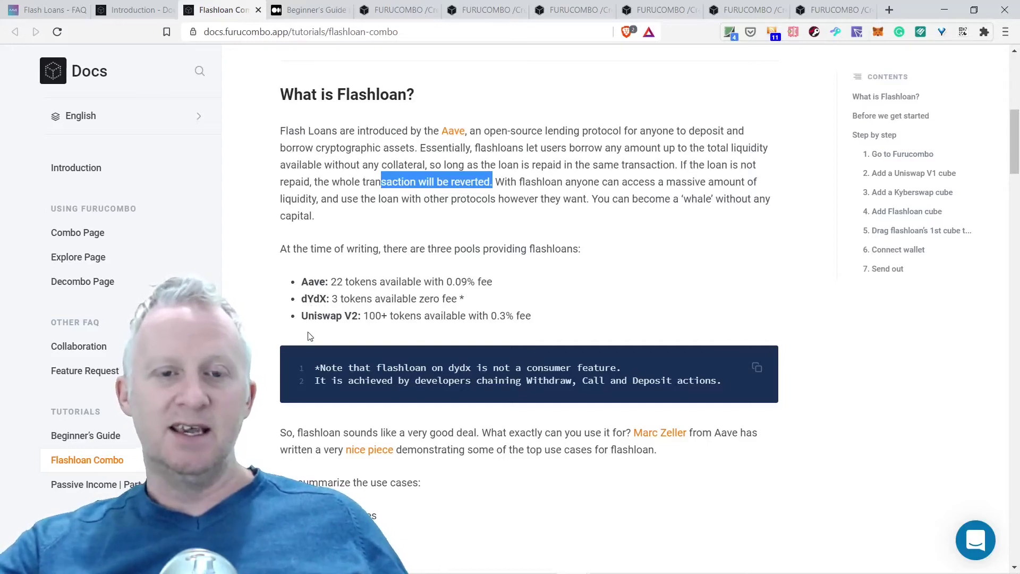
# Step: Highlight the three flashloan pool bullets, clear the selection, and scroll down to the six use cases
pyautogui.moveTo(532, 319); pyautogui.dragTo(296, 285)
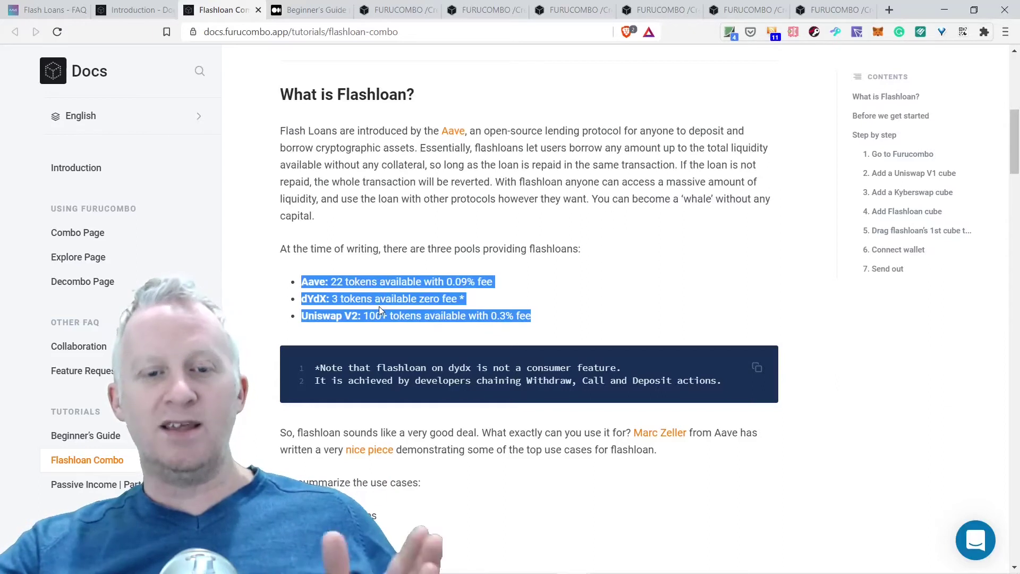
pyautogui.click(410, 335)
pyautogui.scroll(-2, 479, 338)
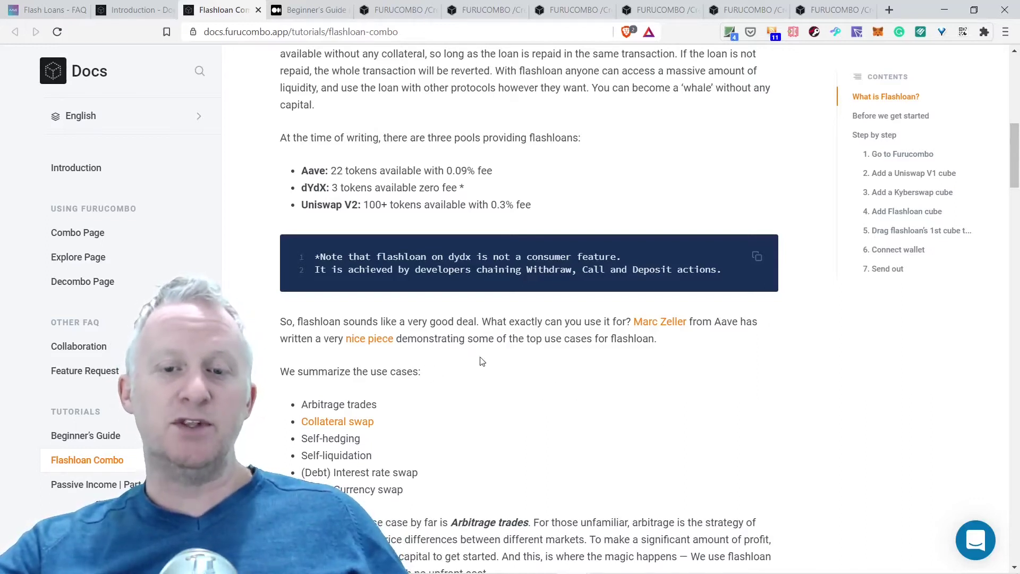
pyautogui.scroll(-2, 574, 363)
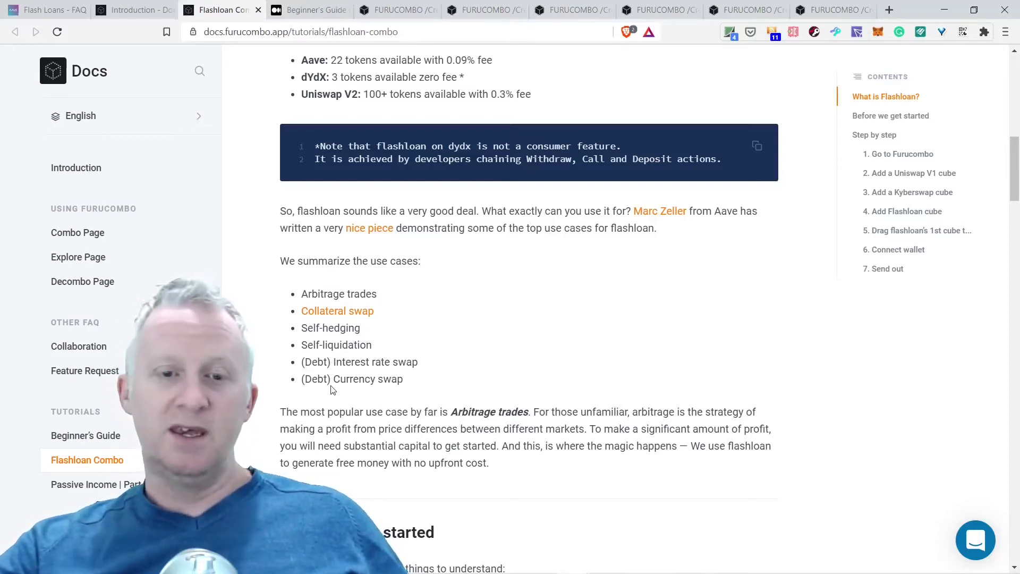
pyautogui.scroll(-2, 362, 372)
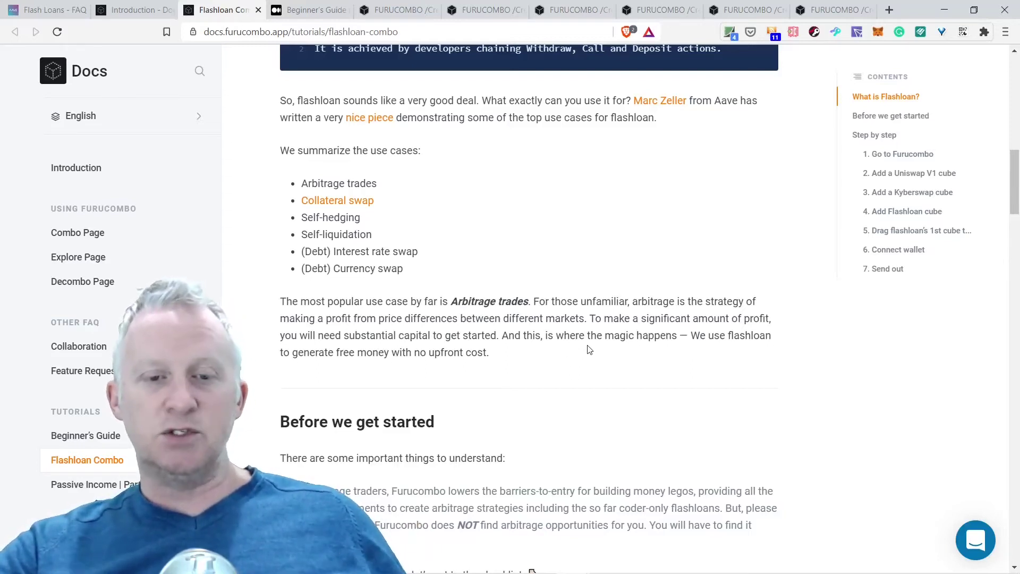
# Step: Highlight that you must find arbitrage opportunities yourself, then scroll to the DAI/sUSD rate-difference example
pyautogui.scroll(-5, 570, 360)
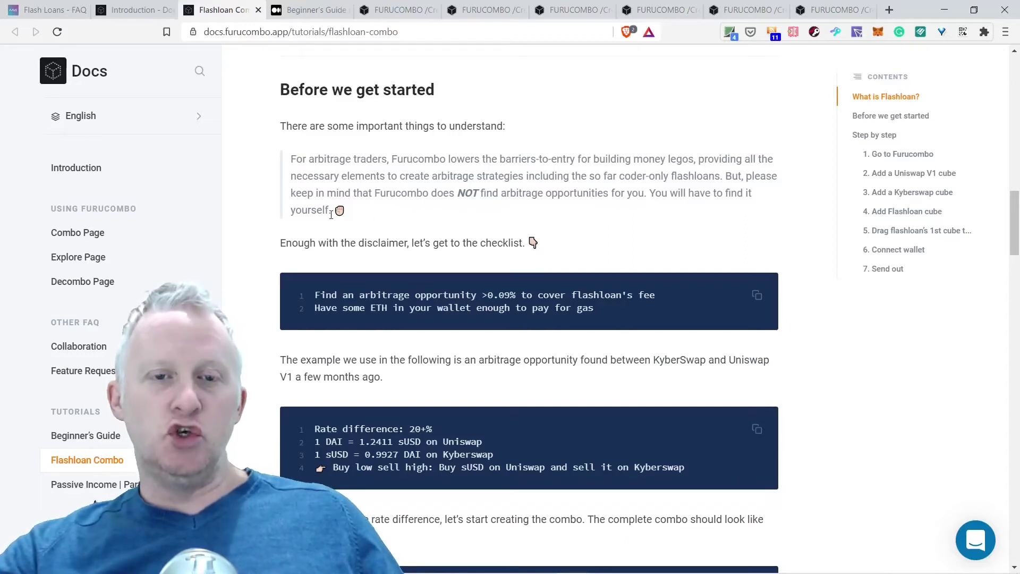
pyautogui.moveTo(332, 212); pyautogui.dragTo(652, 183)
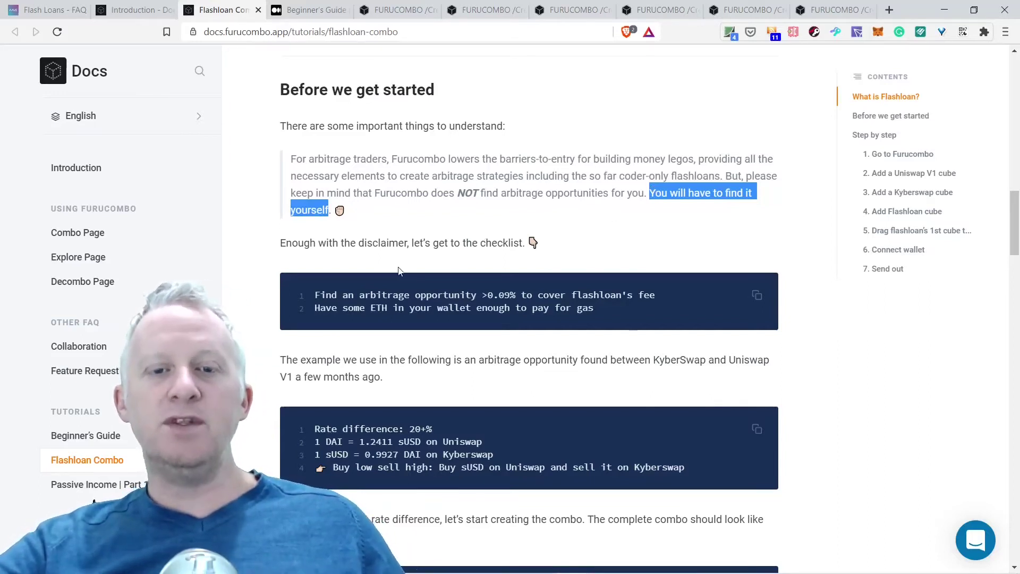
pyautogui.scroll(-2, 401, 269)
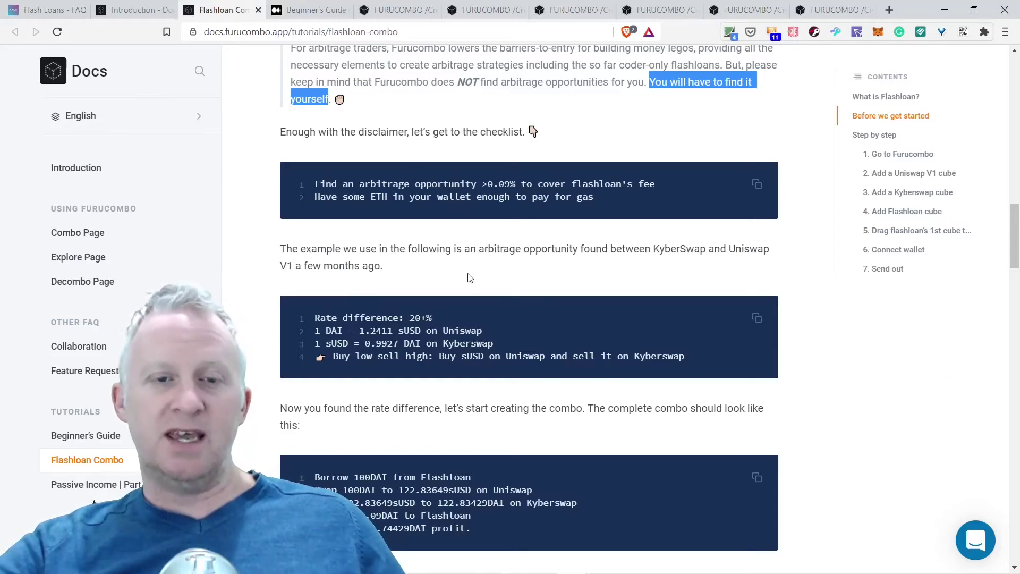
# Step: Scroll down to the borrow-100-DAI combo outline with its 22.74429 DAI profit and 'Step by step' heading
pyautogui.scroll(-2, 450, 278)
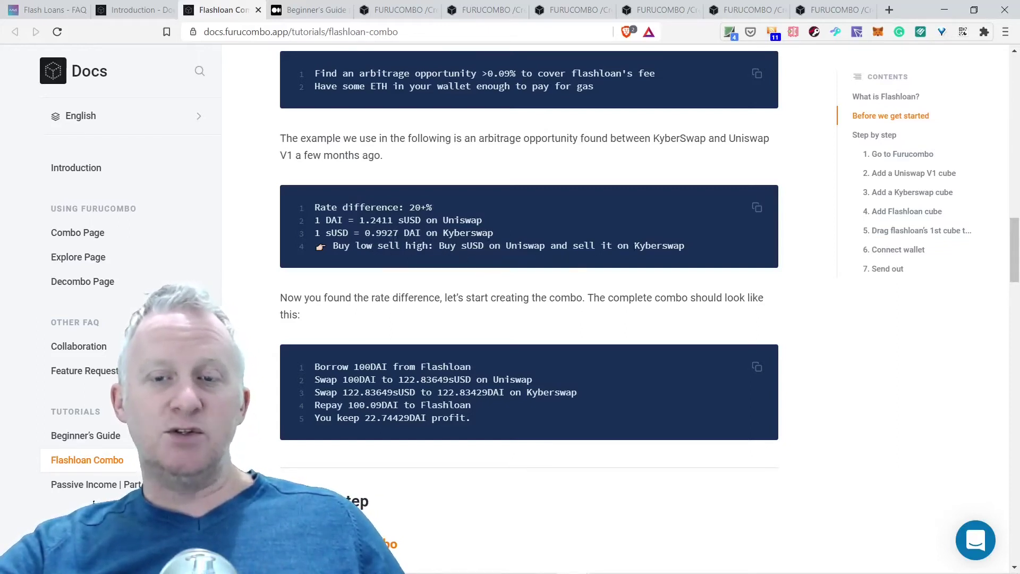
pyautogui.scroll(-2, 553, 274)
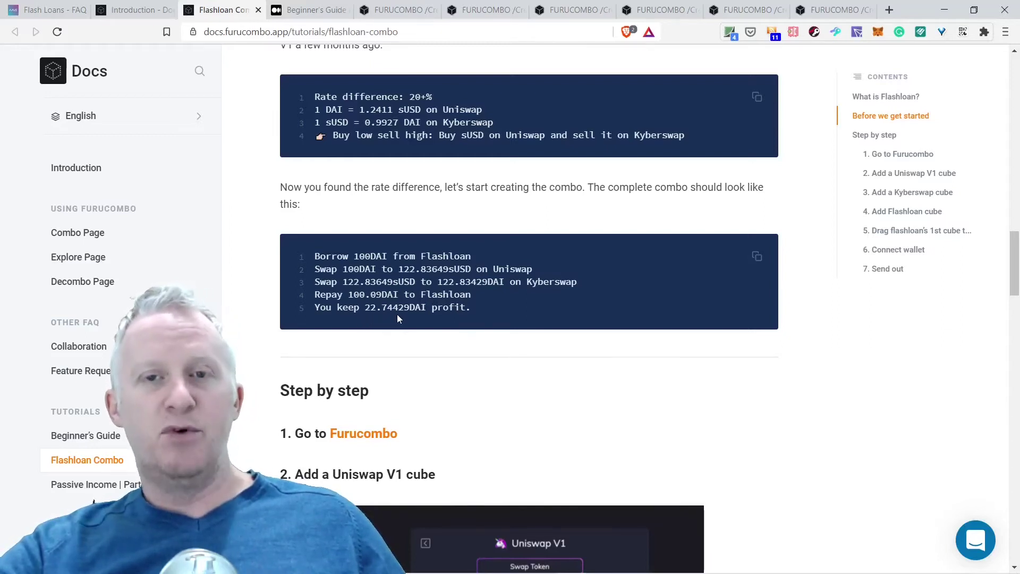
pyautogui.scroll(-2, 460, 313)
pyautogui.scroll(-2, 460, 312)
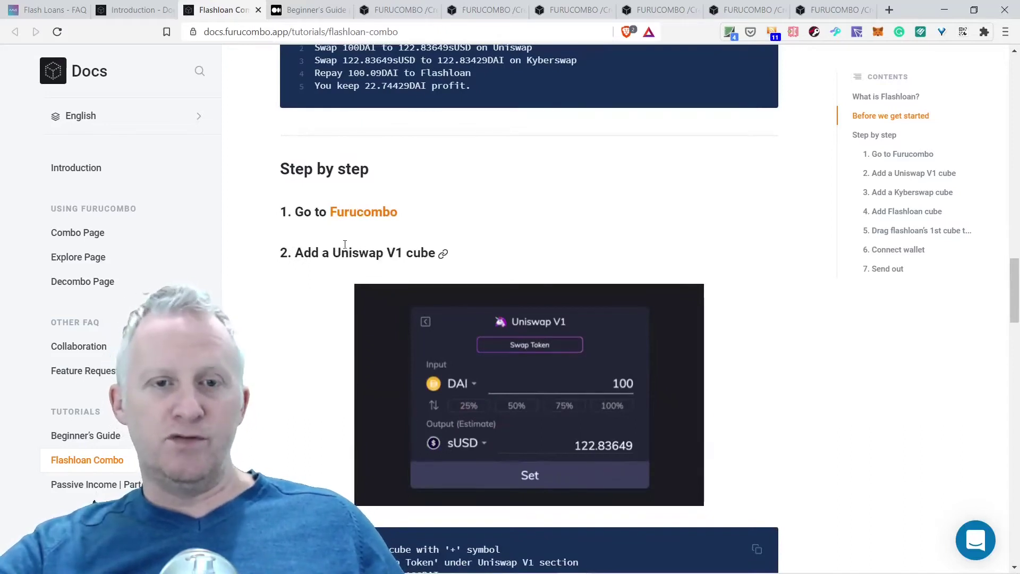
pyautogui.scroll(-2, 335, 272)
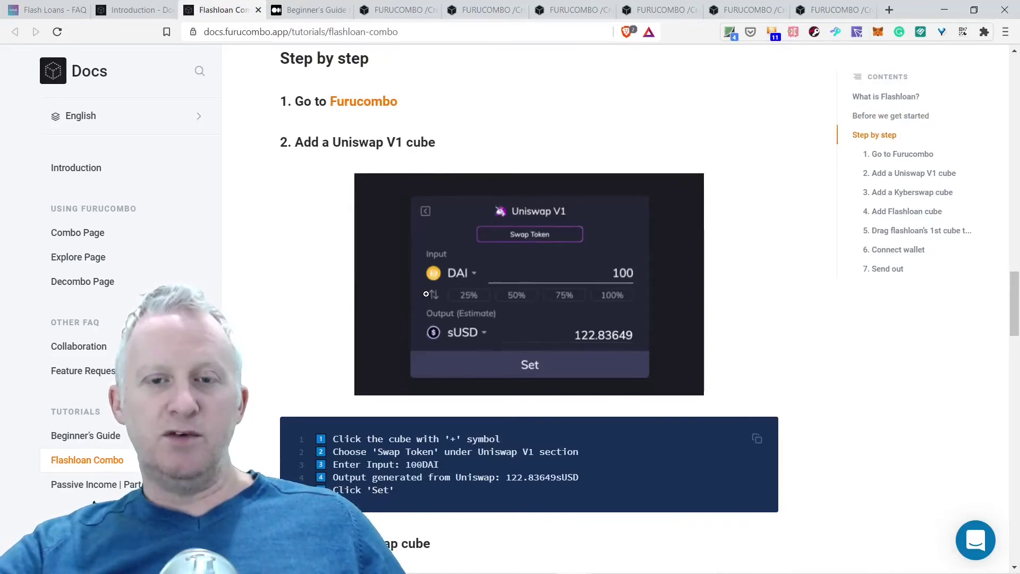
pyautogui.scroll(-4, 422, 293)
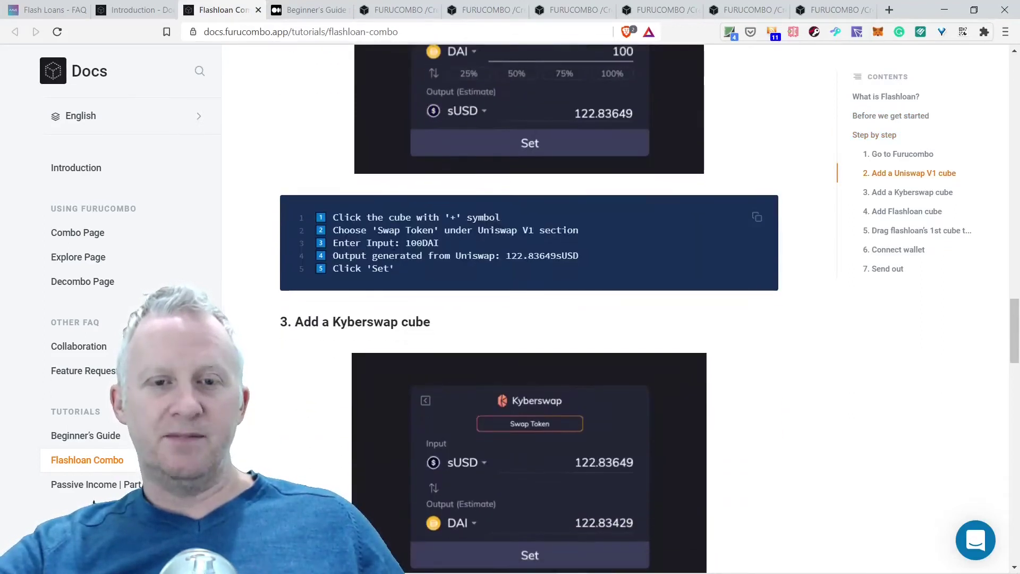
pyautogui.scroll(-2, 383, 294)
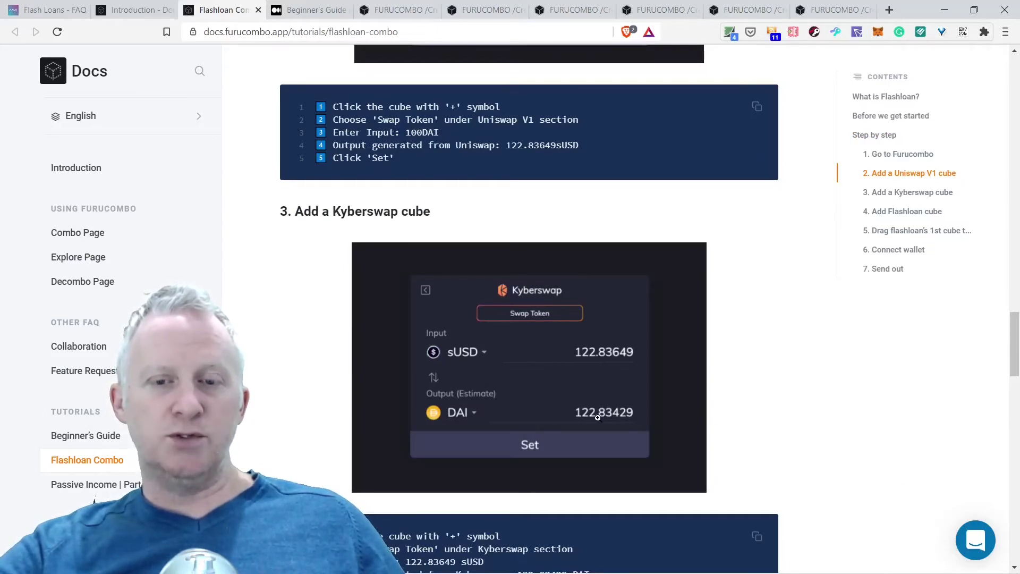
pyautogui.scroll(-5, 565, 395)
pyautogui.scroll(-1, 535, 380)
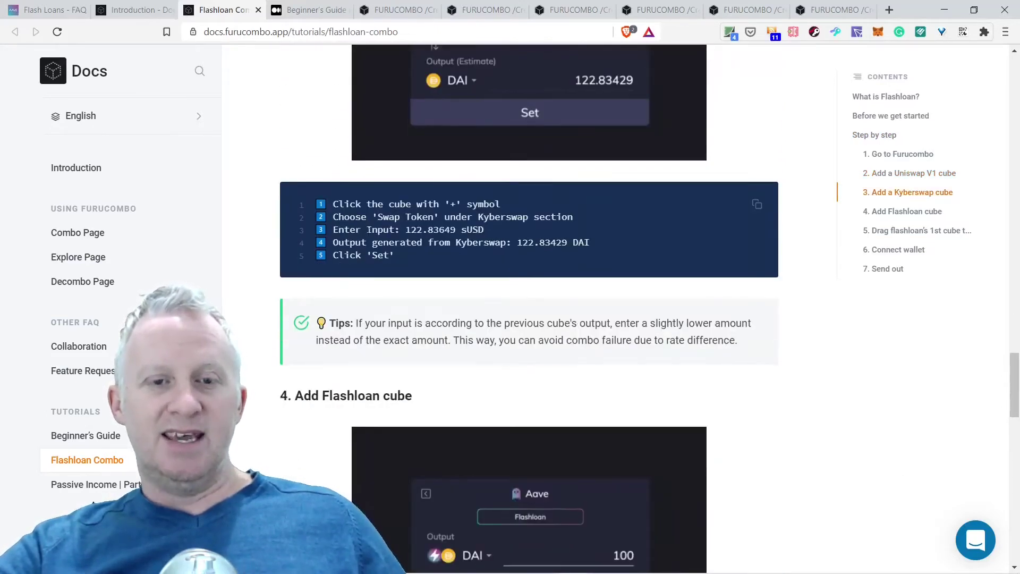
pyautogui.scroll(-2, 390, 303)
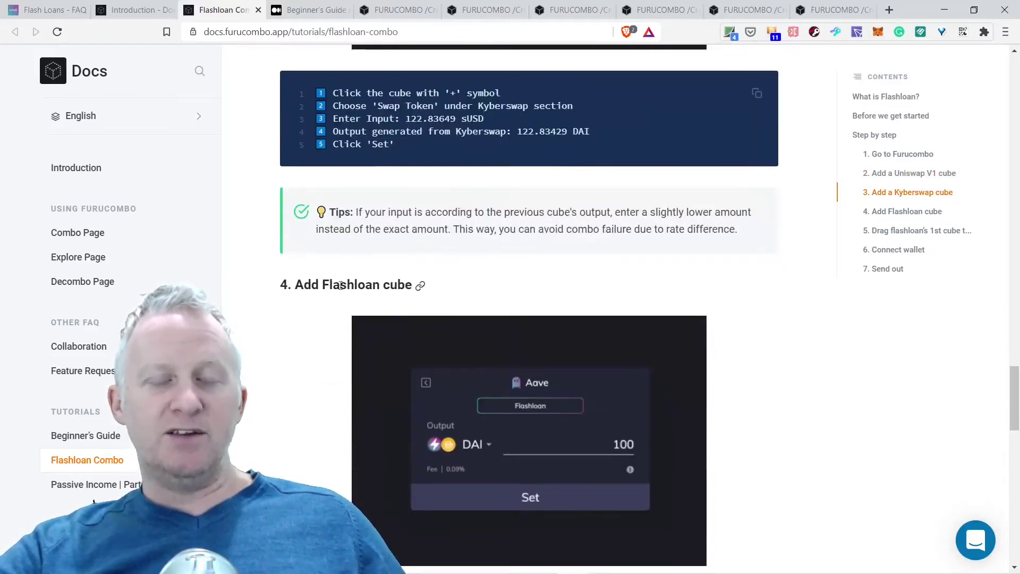
pyautogui.scroll(-2, 512, 337)
pyautogui.scroll(-2, 560, 337)
pyautogui.scroll(-4, 494, 309)
pyautogui.scroll(-4, 494, 311)
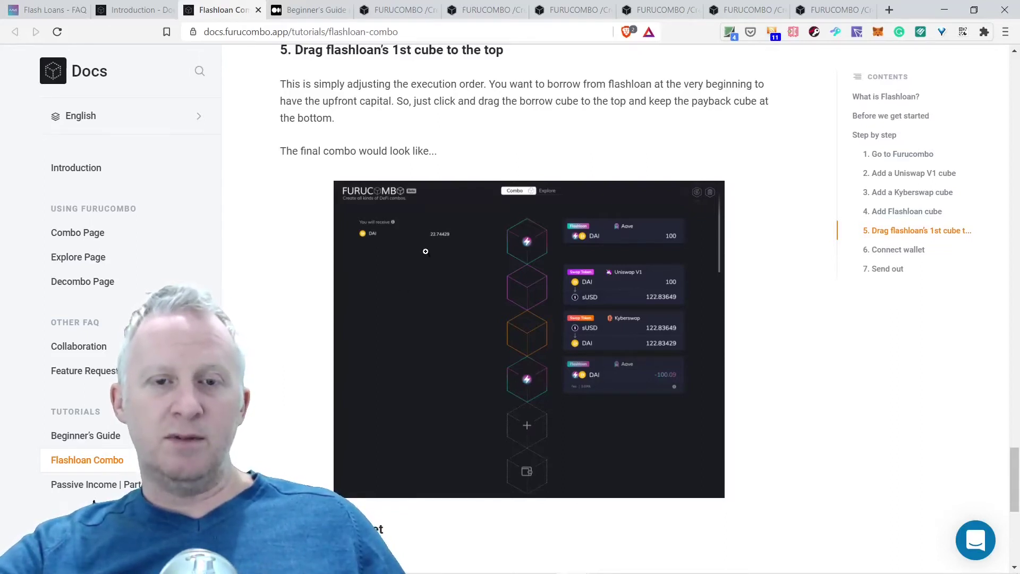
pyautogui.scroll(-2, 433, 278)
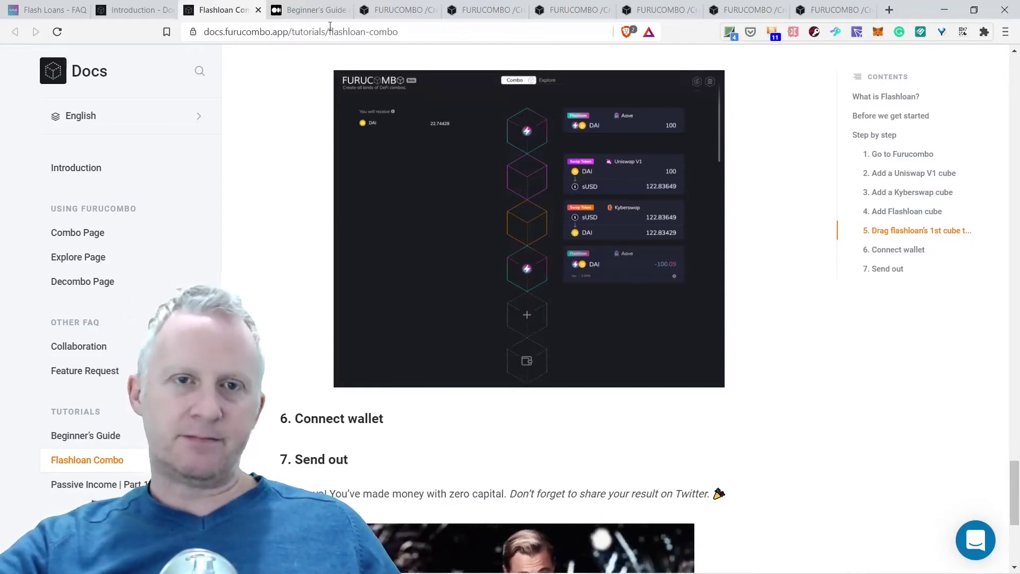
pyautogui.scroll(2, 359, 182)
pyautogui.scroll(20, 362, 182)
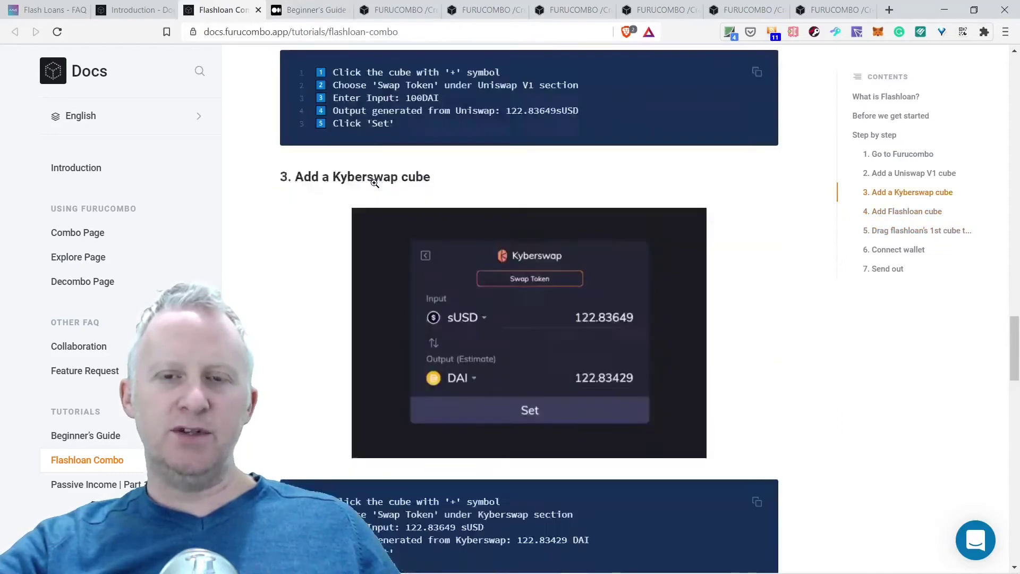
pyautogui.scroll(5, 380, 182)
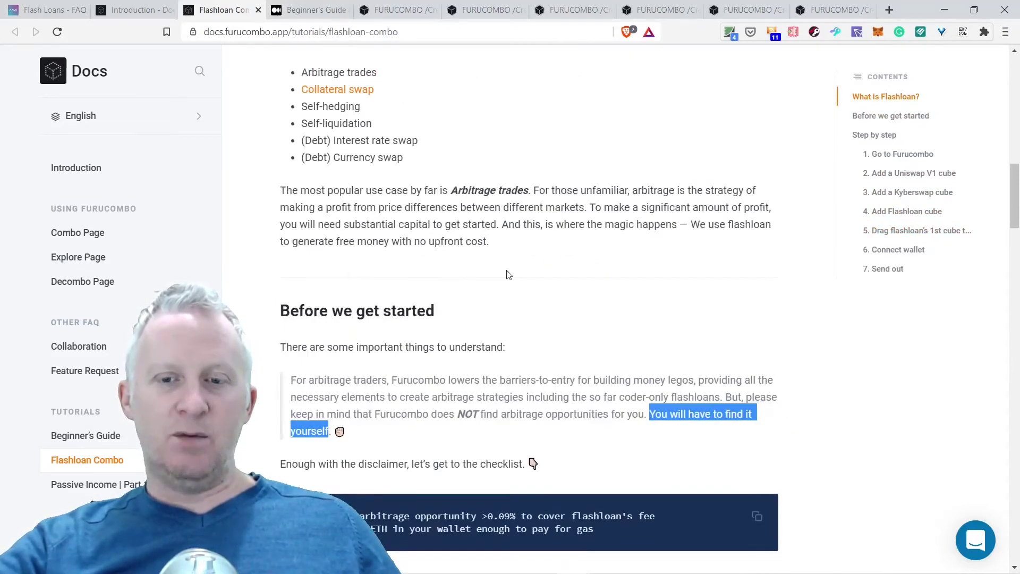
pyautogui.scroll(4, 511, 275)
pyautogui.scroll(2, 542, 250)
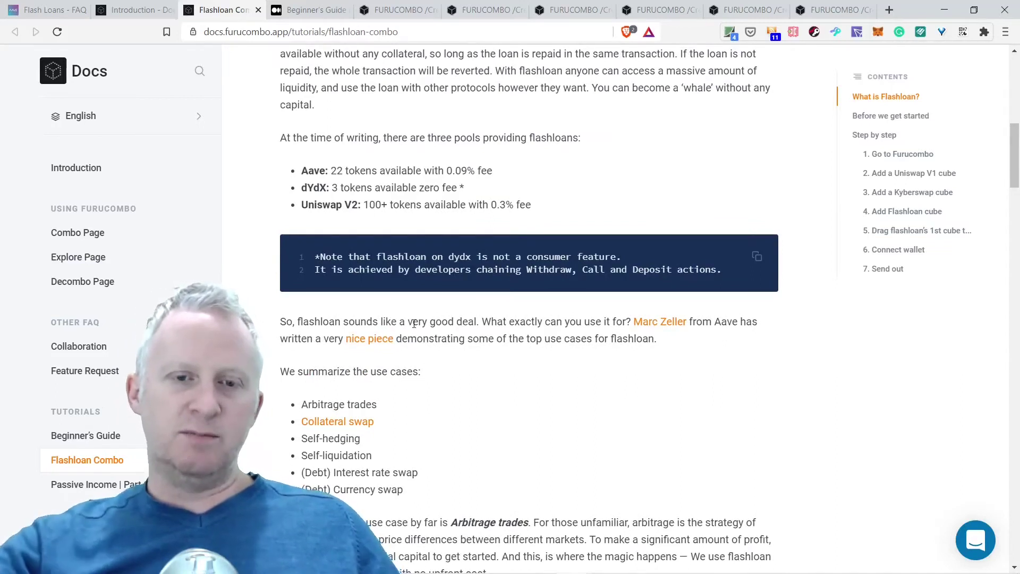
# Step: Open the Medium Beginner's Guide to Use FURUCOMBO and read down to Step 4's Approve, Send, New Combo flow
pyautogui.click(305, 10)
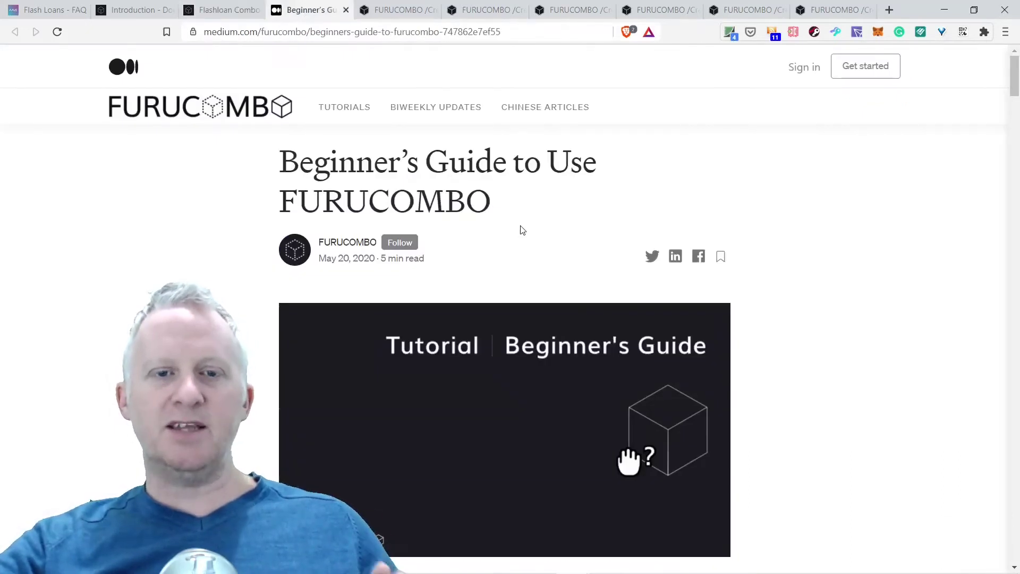
pyautogui.scroll(-6, 795, 275)
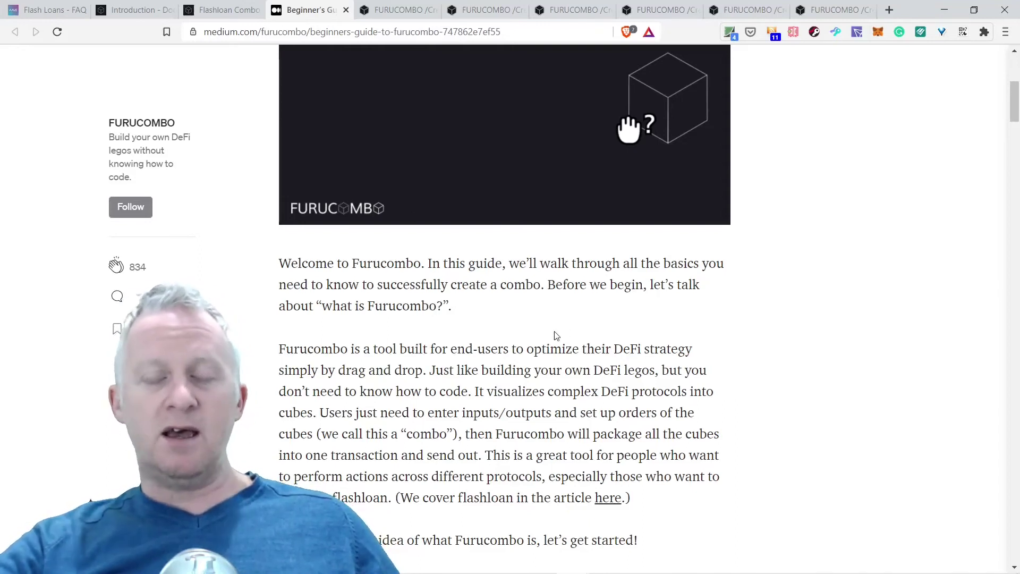
pyautogui.scroll(-6, 555, 335)
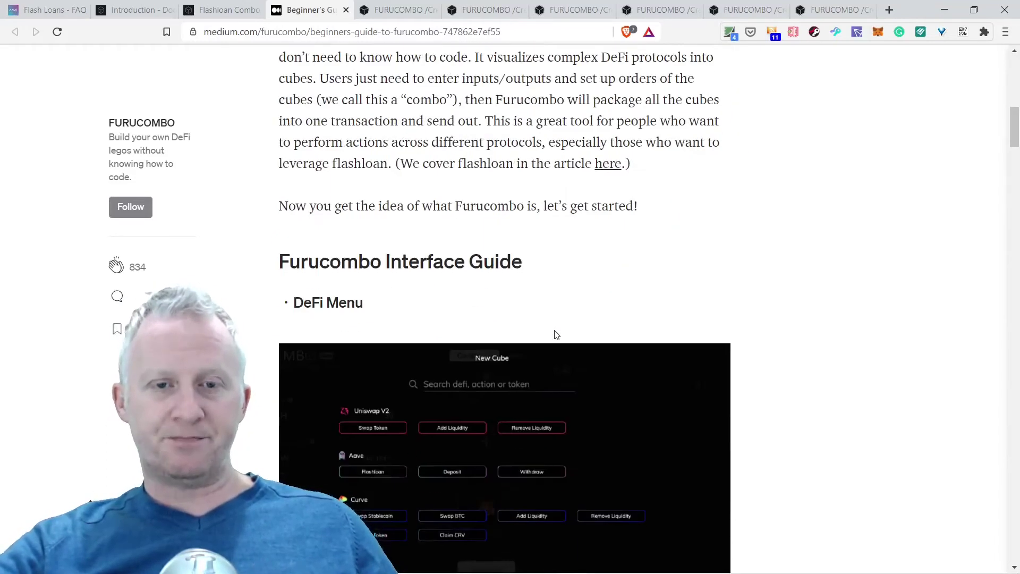
pyautogui.scroll(-2, 556, 333)
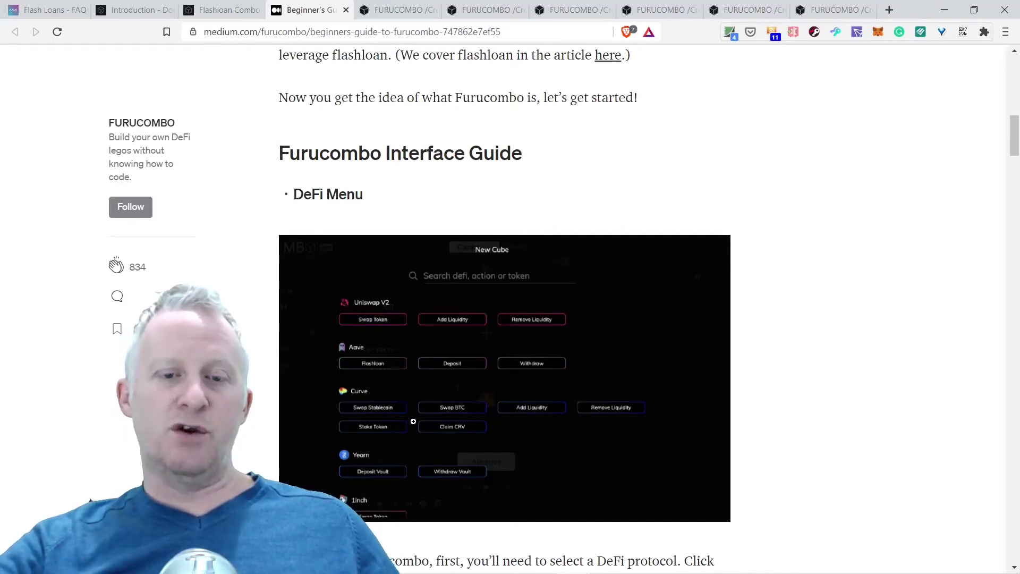
pyautogui.scroll(-6, 600, 429)
pyautogui.scroll(-4, 597, 433)
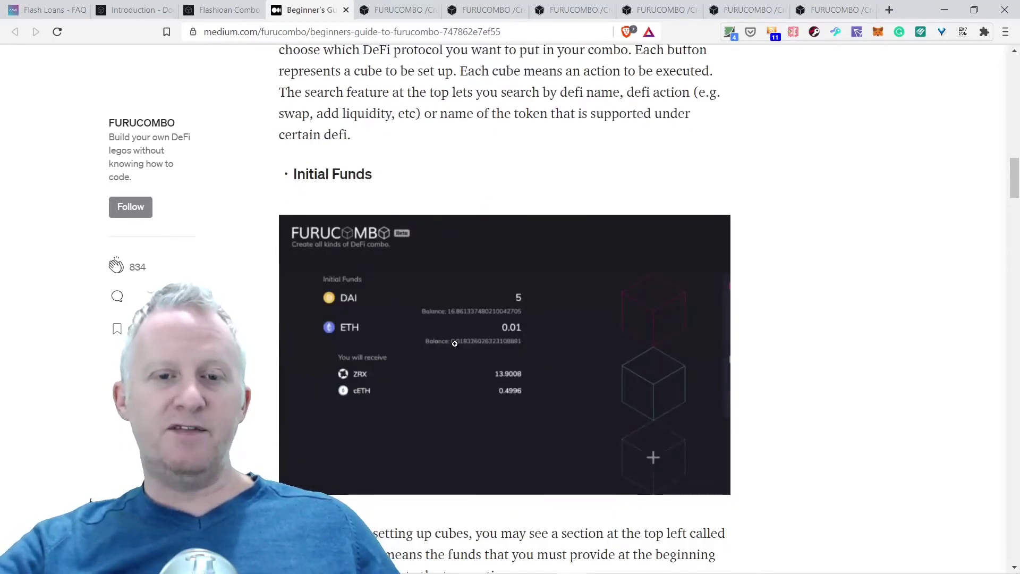
pyautogui.scroll(-10, 380, 223)
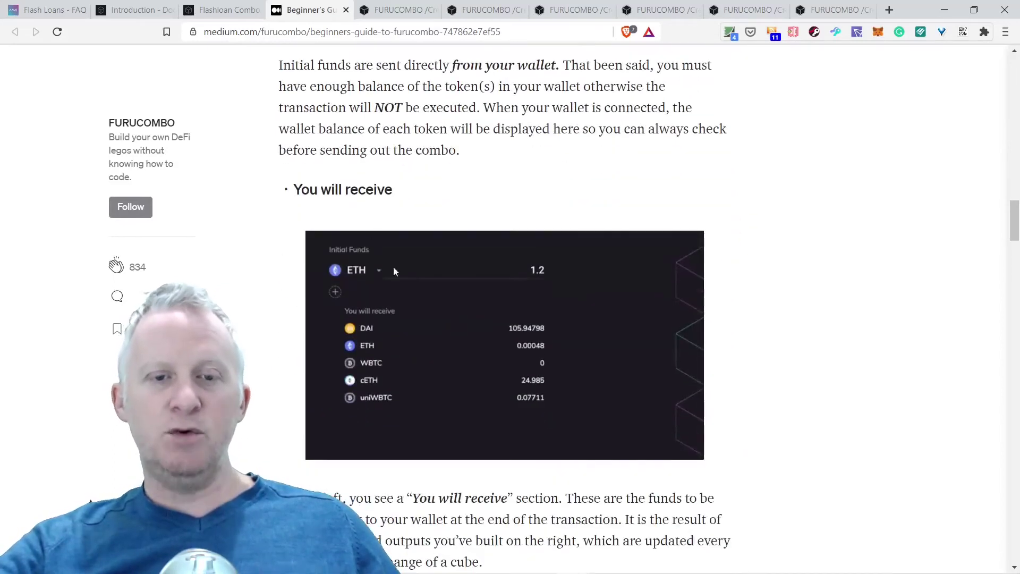
pyautogui.scroll(-10, 263, 347)
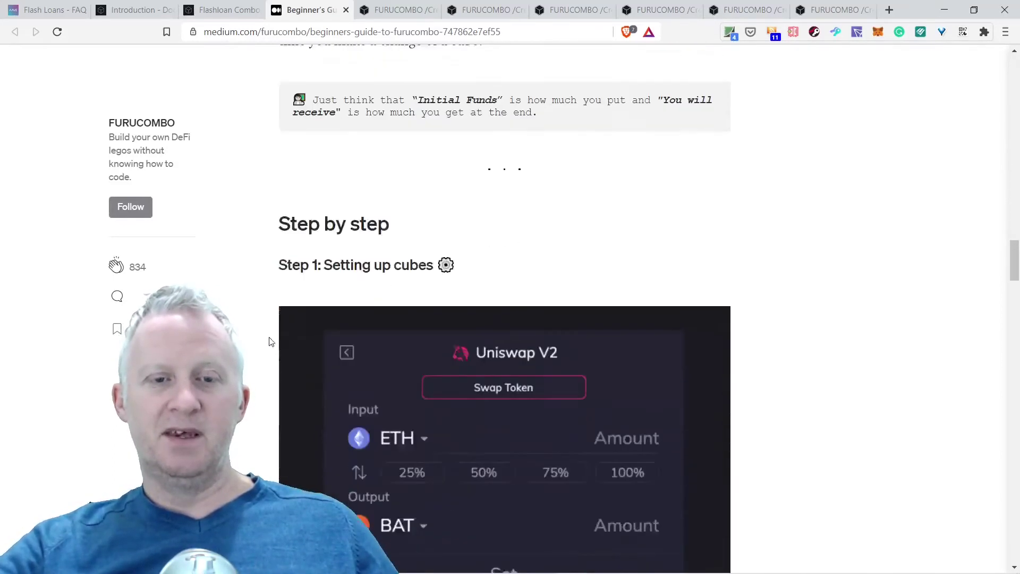
pyautogui.scroll(-10, 286, 333)
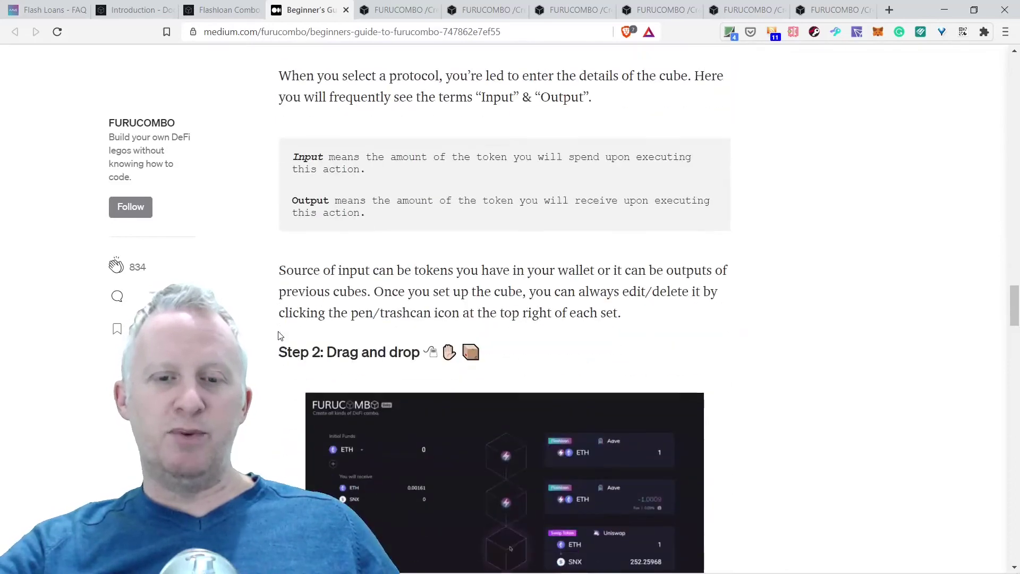
pyautogui.scroll(-4, 280, 336)
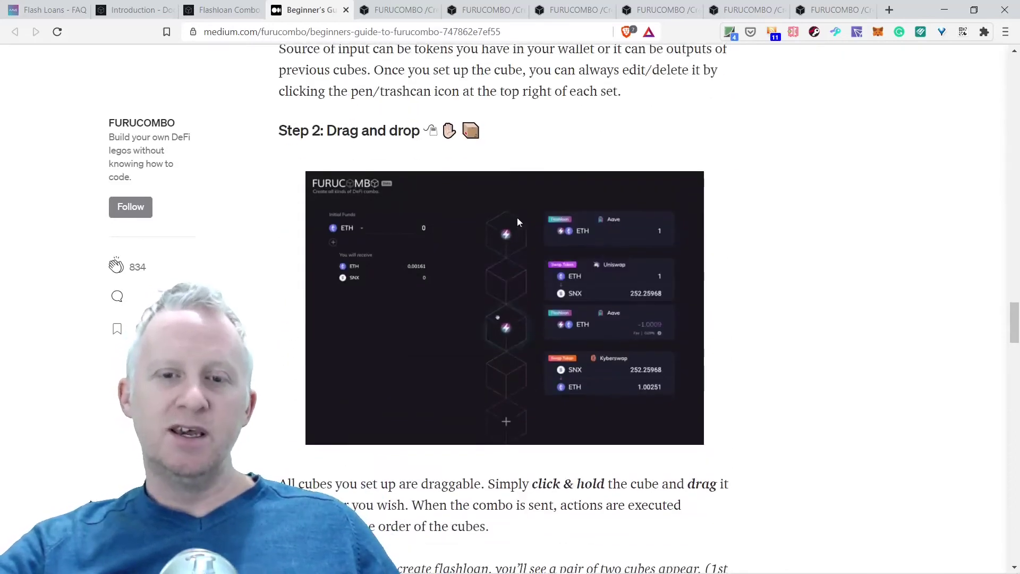
pyautogui.scroll(-8, 505, 309)
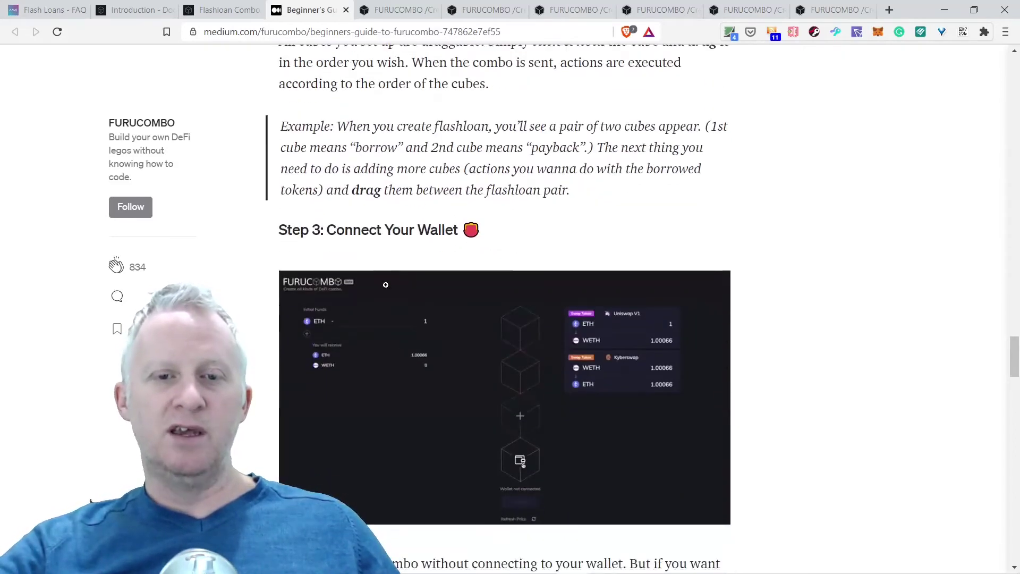
pyautogui.scroll(-4, 385, 340)
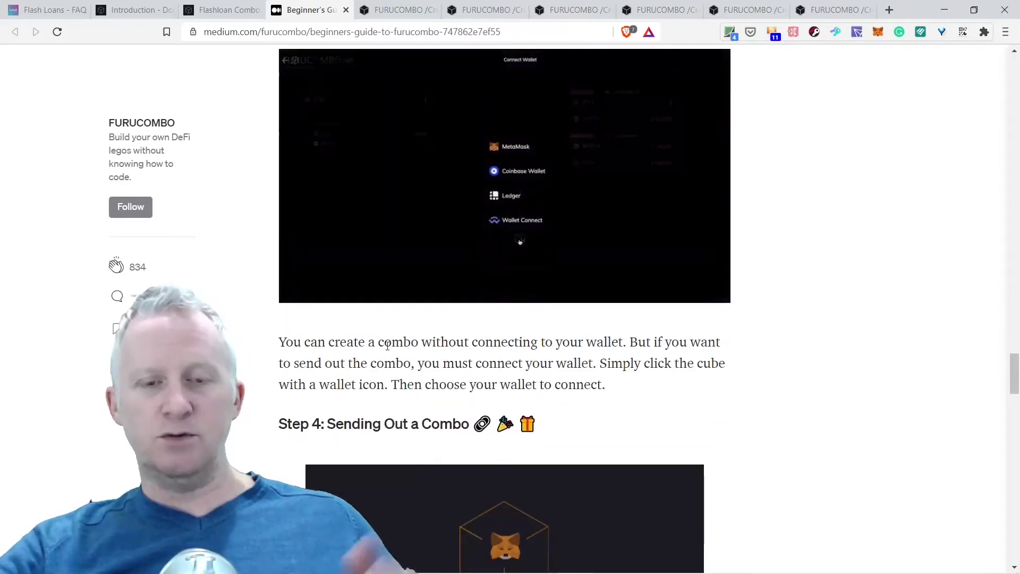
pyautogui.scroll(-4, 390, 340)
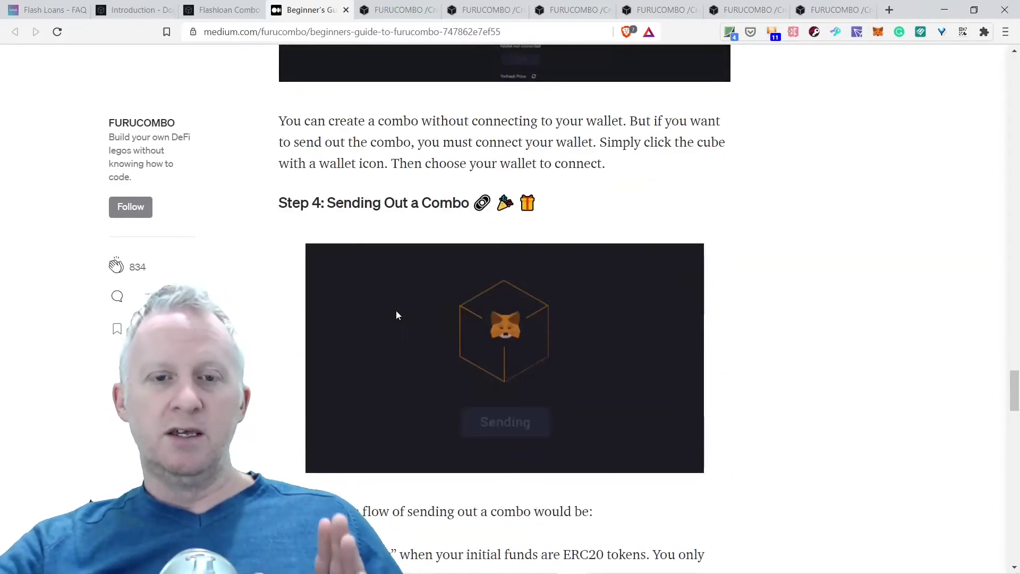
pyautogui.scroll(-14, 396, 315)
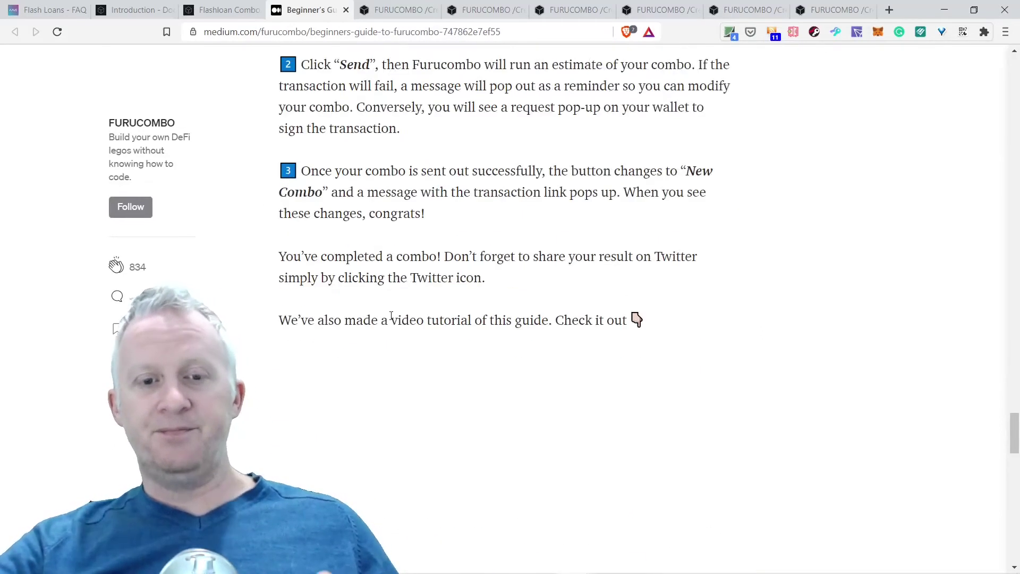
pyautogui.scroll(-4, 391, 317)
pyautogui.scroll(10, 392, 318)
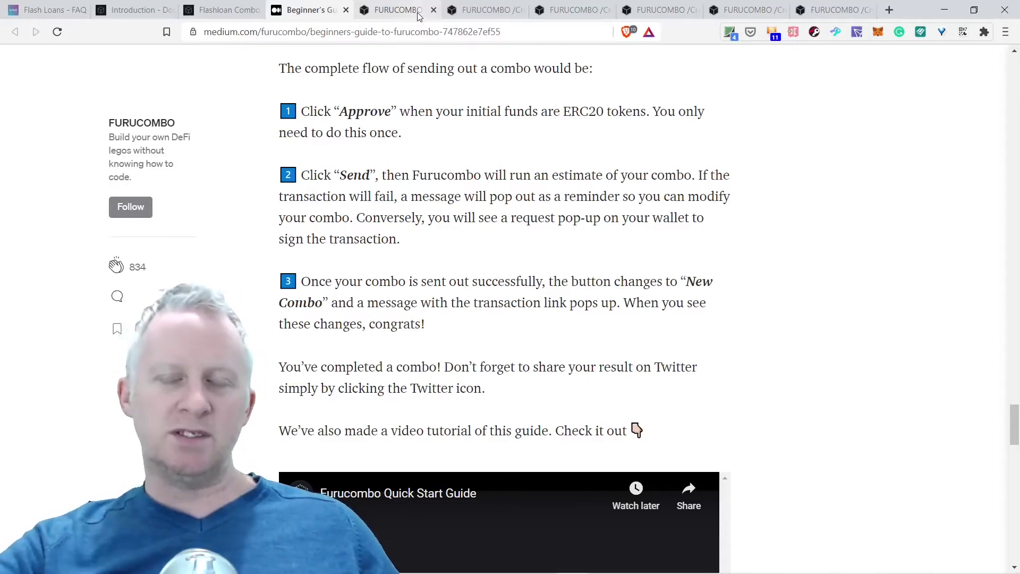
# Step: Switch to the first FURUCOMBO tab showing the How Furucombo Works landing page
pyautogui.click(419, 14)
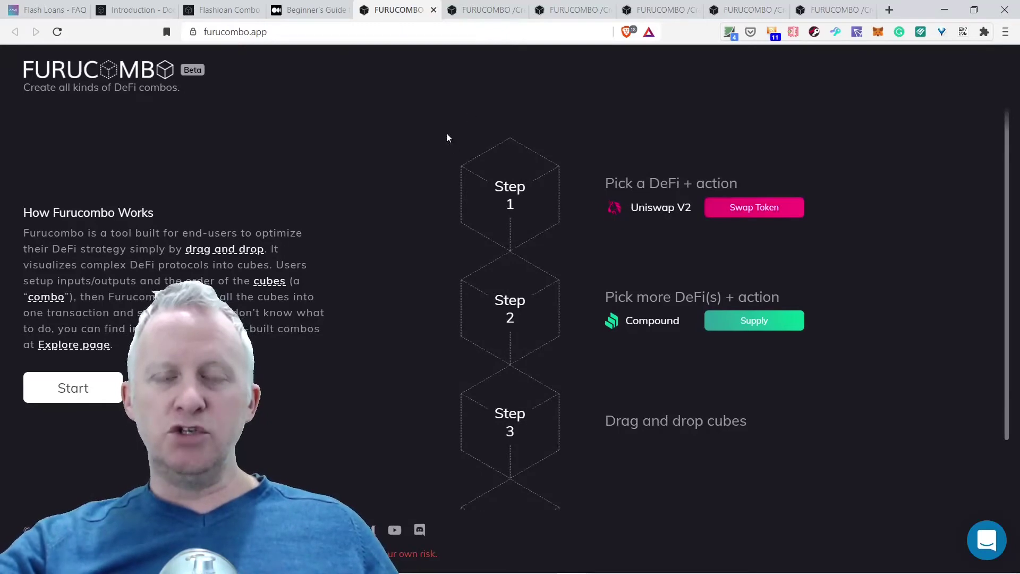
# Step: Show the Explore page of pre-built combos, browse its rows, and return to the top banner and search box
pyautogui.click(473, 11)
pyautogui.scroll(2, 485, 173)
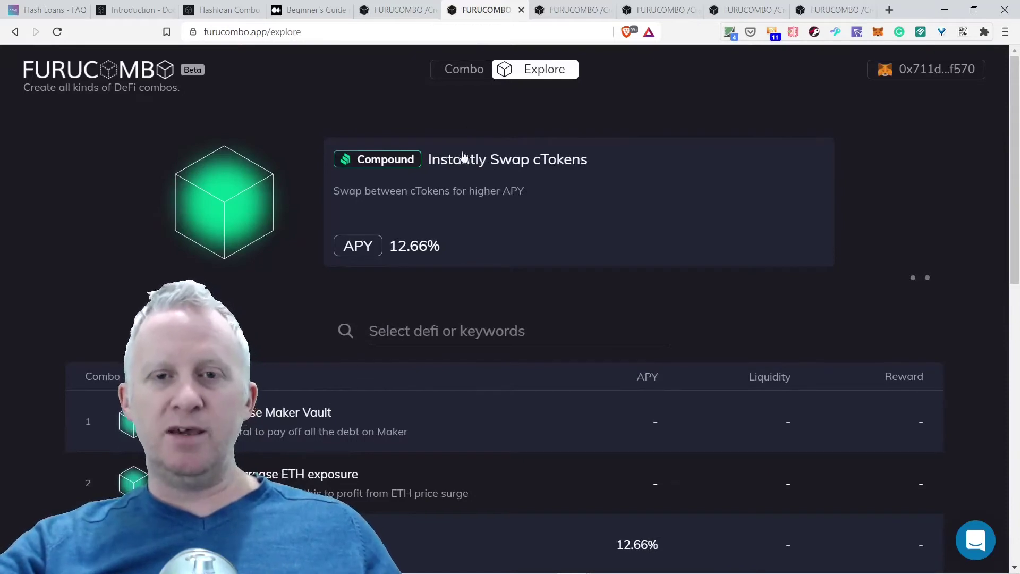
pyautogui.scroll(-2, 474, 210)
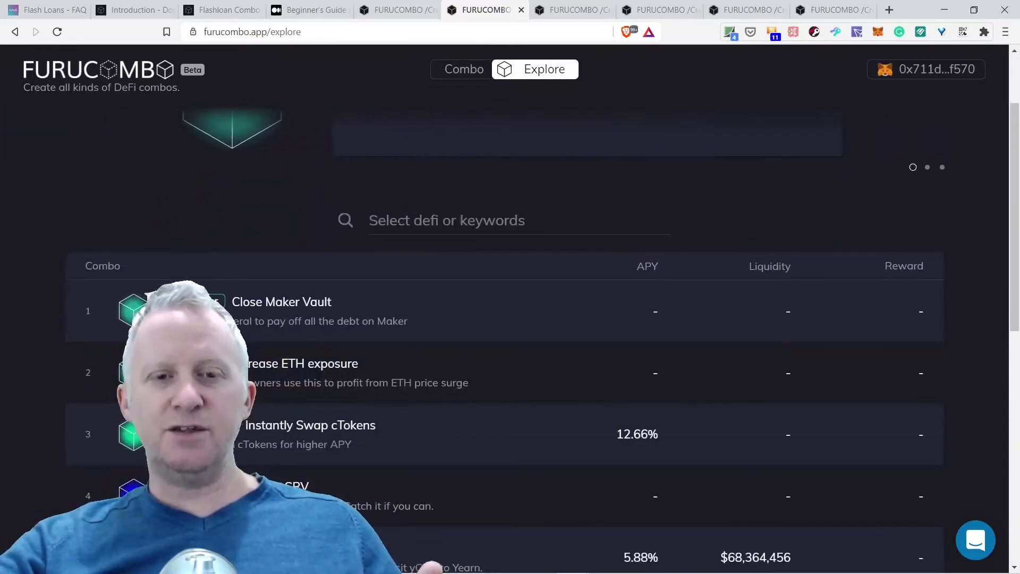
pyautogui.scroll(-2, 393, 238)
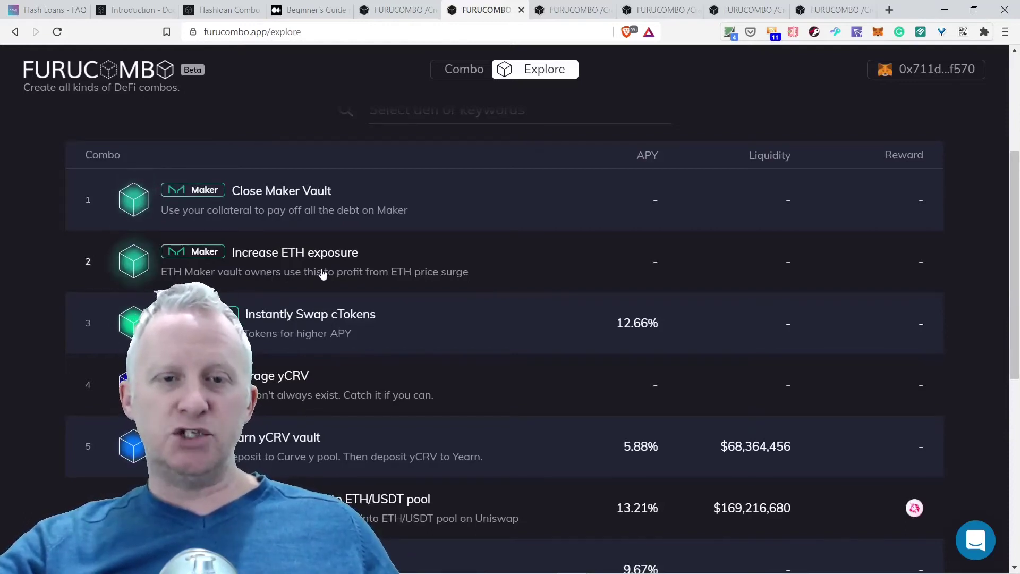
pyautogui.scroll(-2, 322, 274)
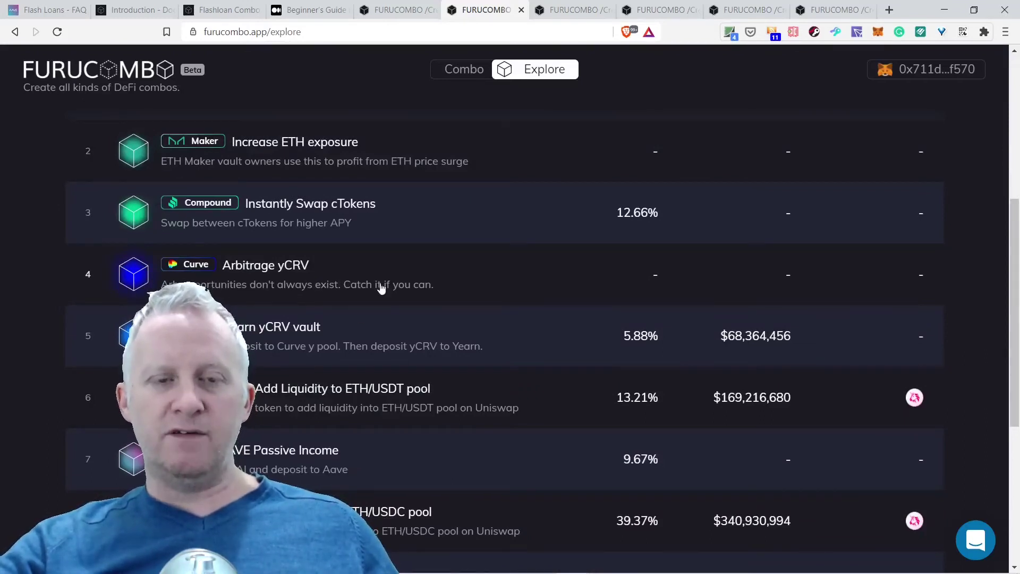
pyautogui.scroll(-2, 346, 349)
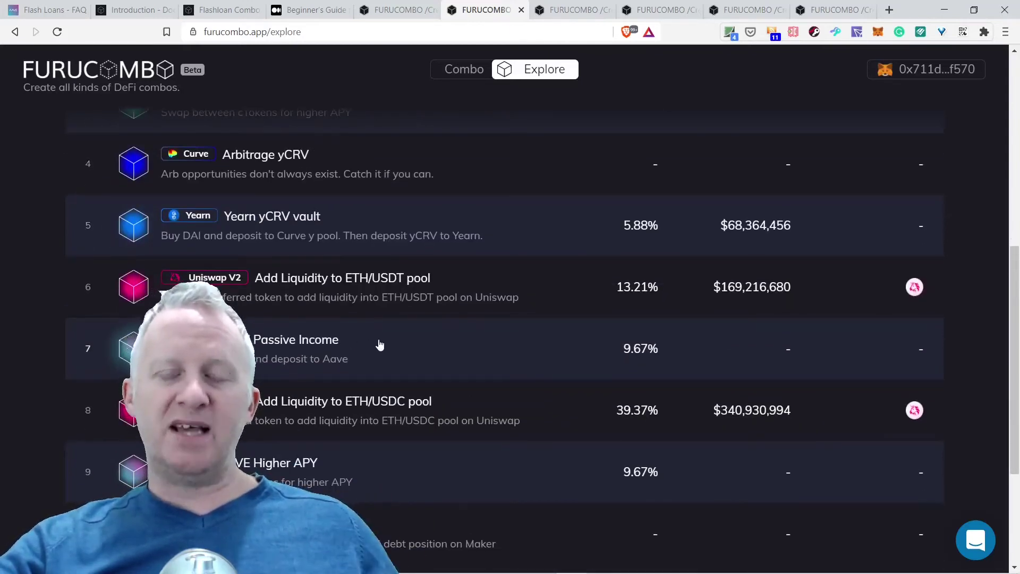
pyautogui.scroll(-2, 380, 345)
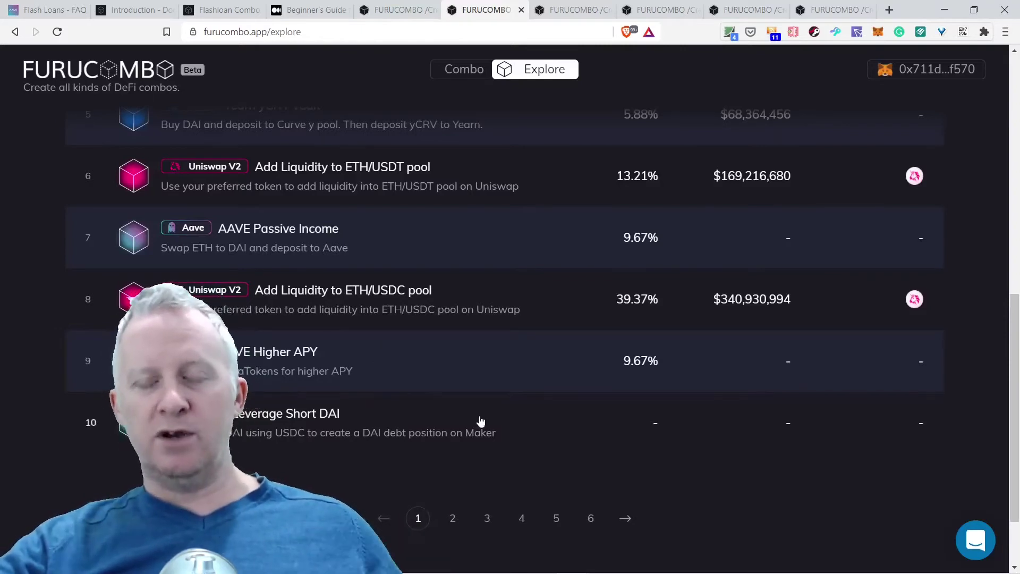
pyautogui.scroll(6, 417, 378)
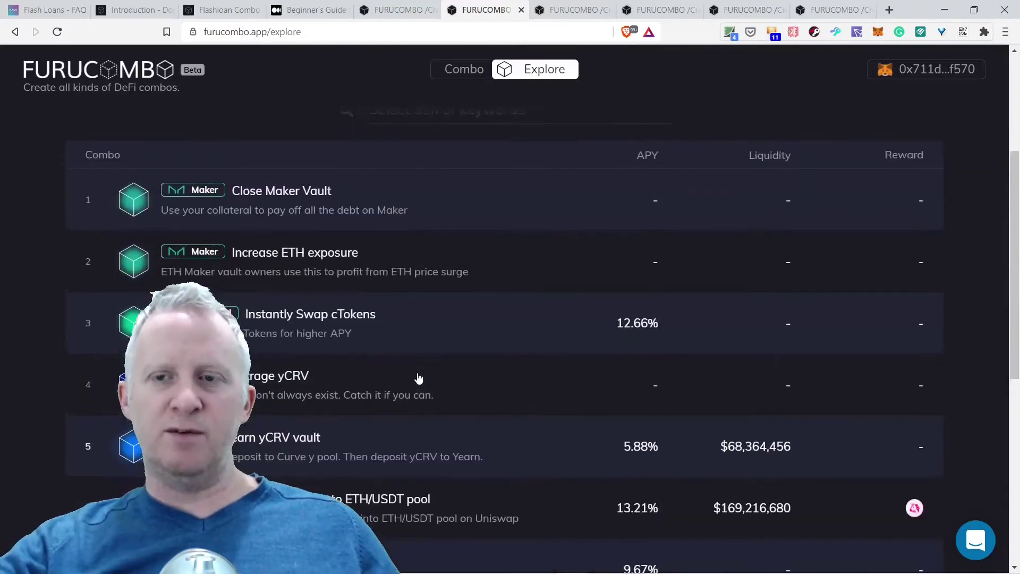
pyautogui.scroll(4, 418, 379)
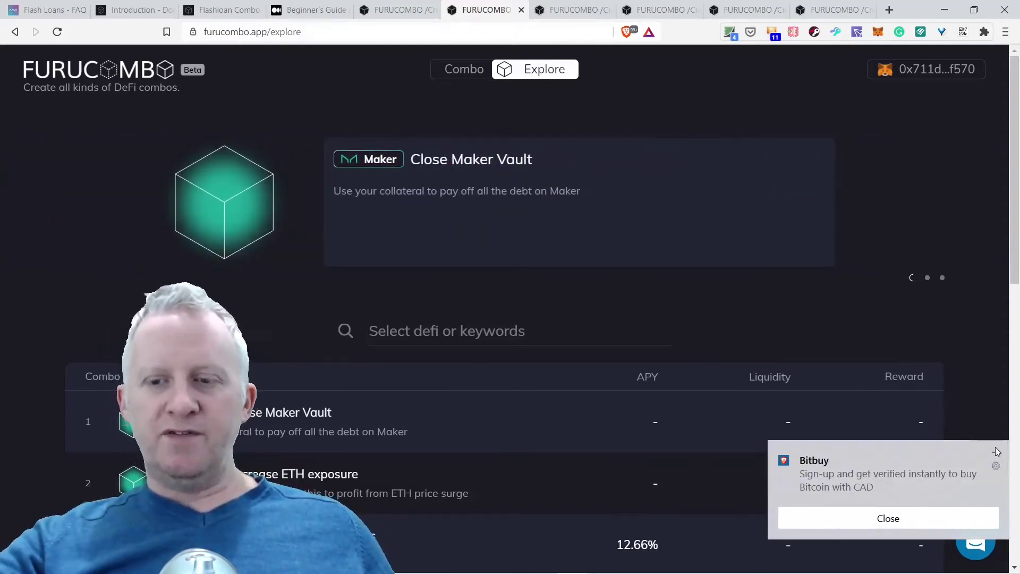
# Step: Close the Bitbuy notification and switch to the furucombo.app/combo tab with the empty combo builder
pyautogui.click(998, 451)
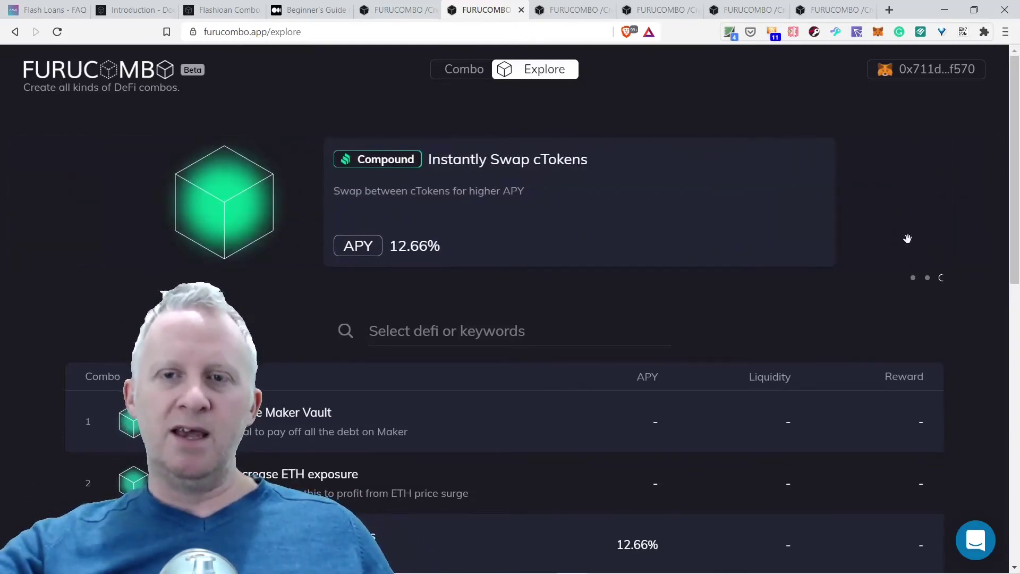
pyautogui.click(580, 16)
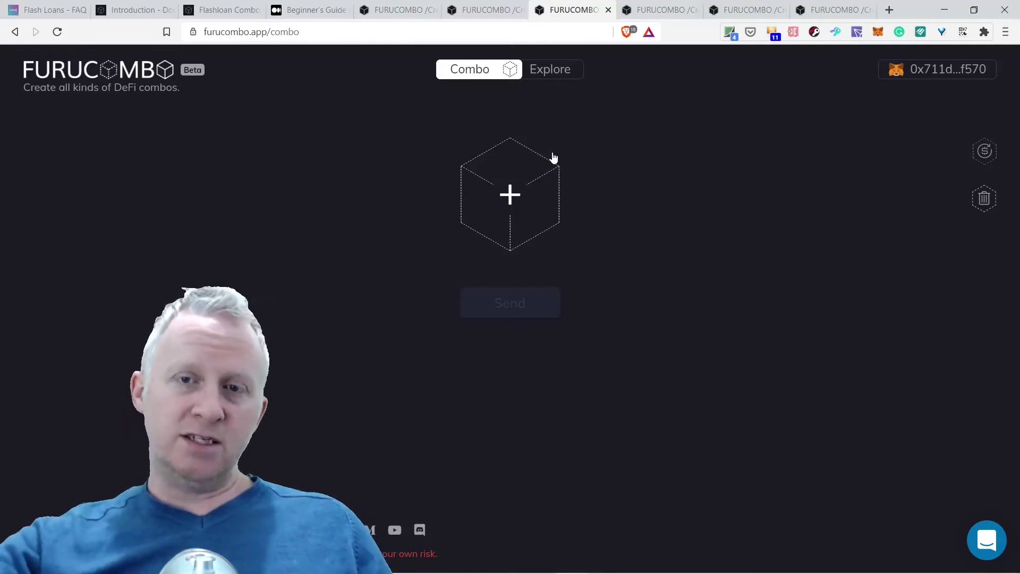
# Step: Show the decoded combo: 80 ETH Aave flashloan, two Uniswap V2 swaps via wANATHA, then repayment
pyautogui.click(659, 9)
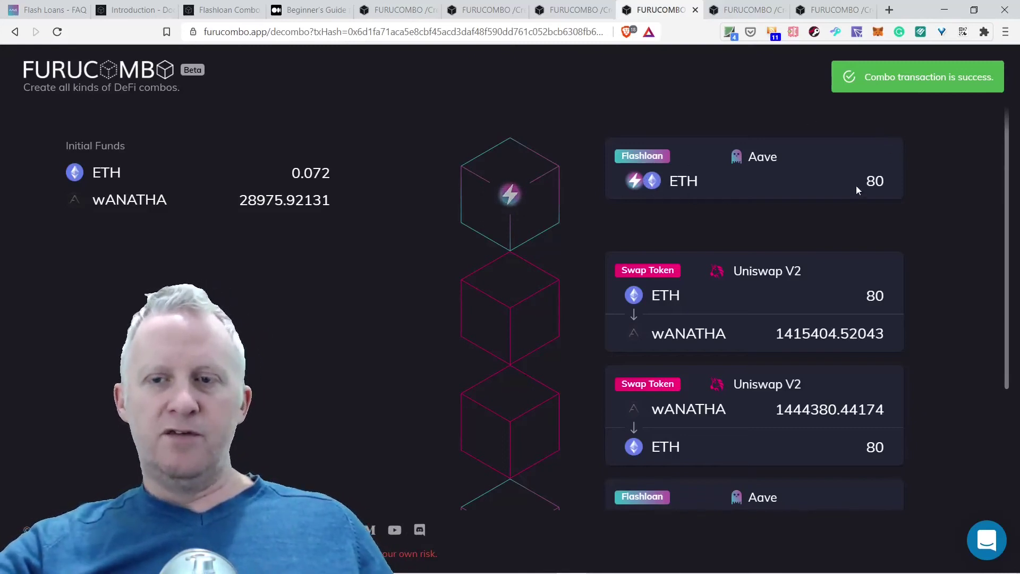
pyautogui.scroll(-2, 742, 213)
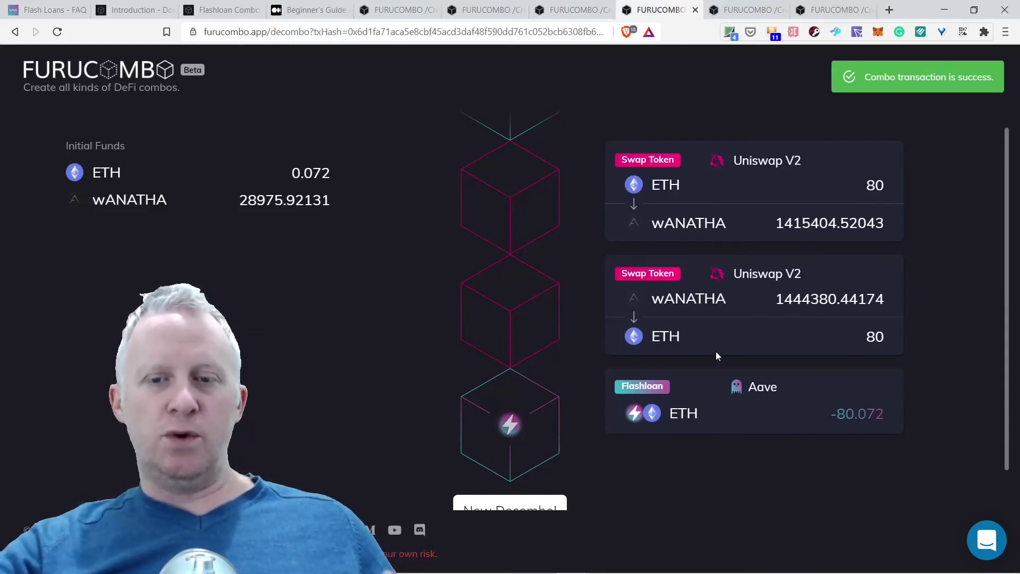
pyautogui.scroll(2, 732, 416)
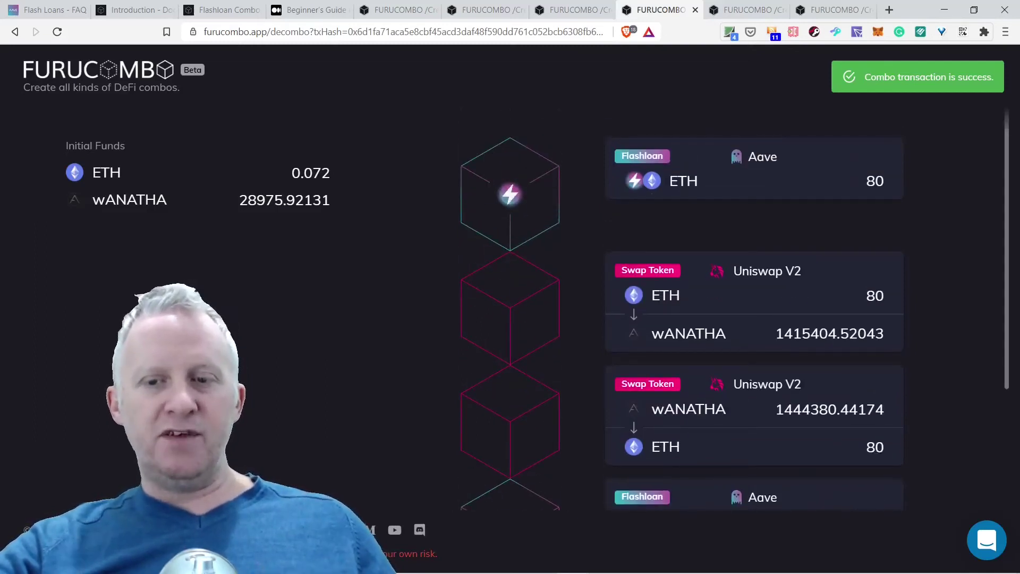
pyautogui.scroll(-2, 799, 326)
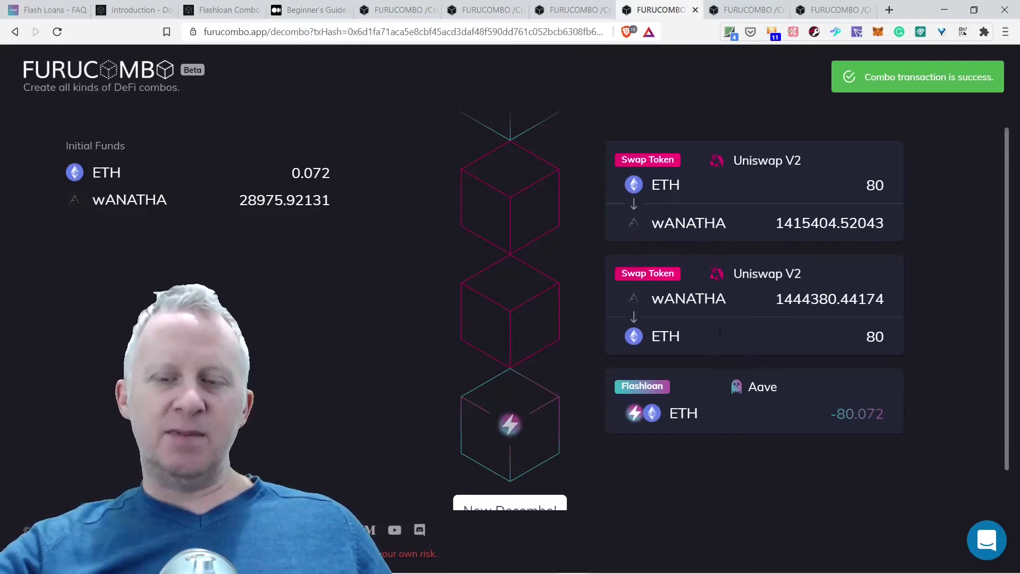
pyautogui.scroll(2, 726, 342)
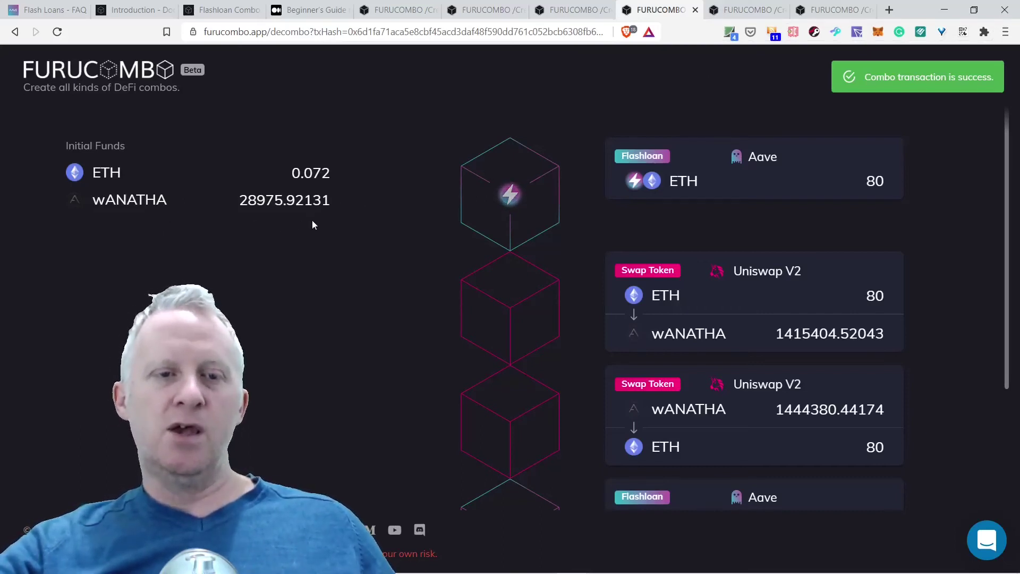
# Step: Review the 29973.02 DAI Aave flashloan combo's Swap Token, Deposit, Generate and Flashloan cards
pyautogui.click(765, 15)
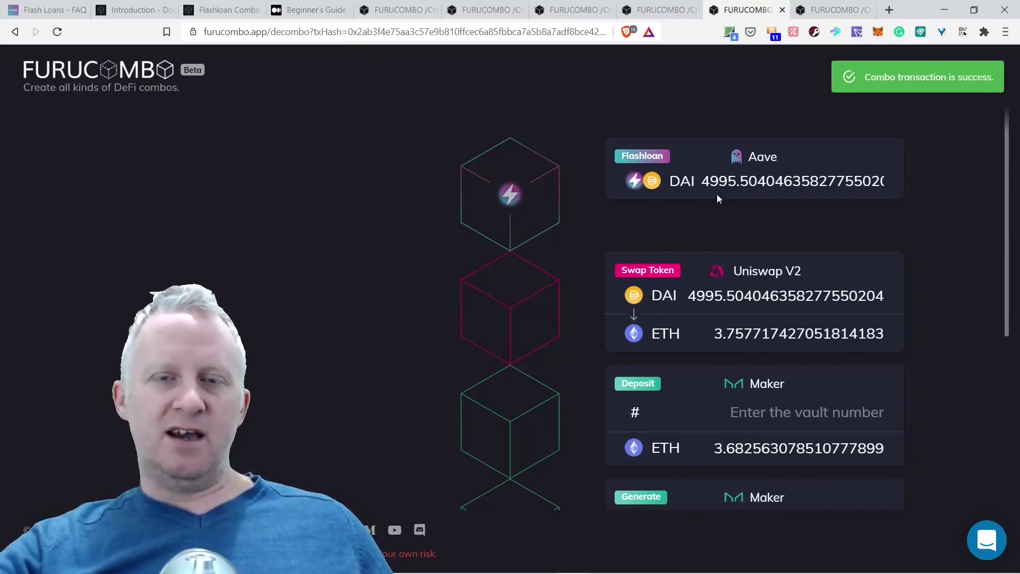
pyautogui.scroll(-2, 702, 237)
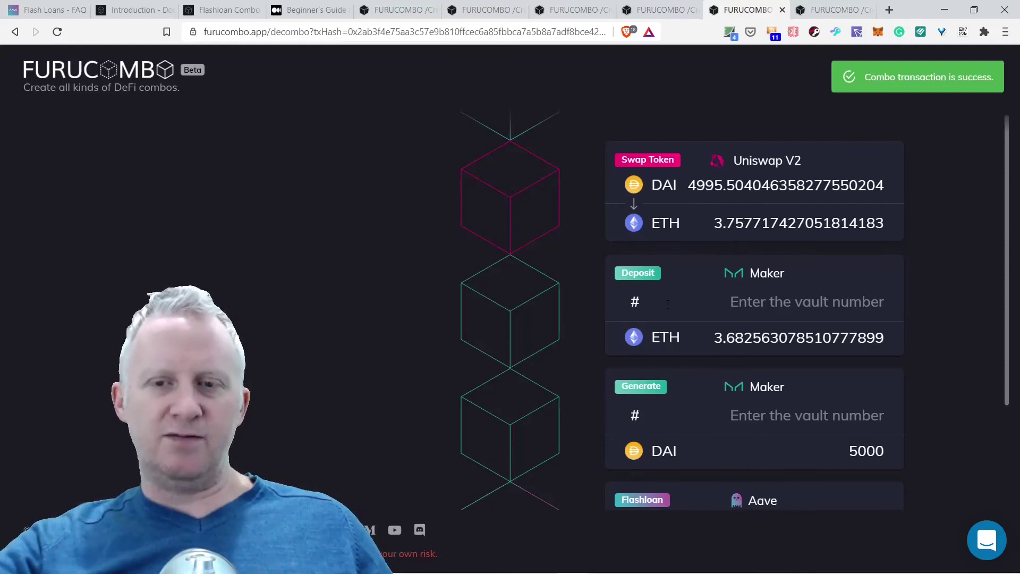
pyautogui.scroll(-2, 744, 294)
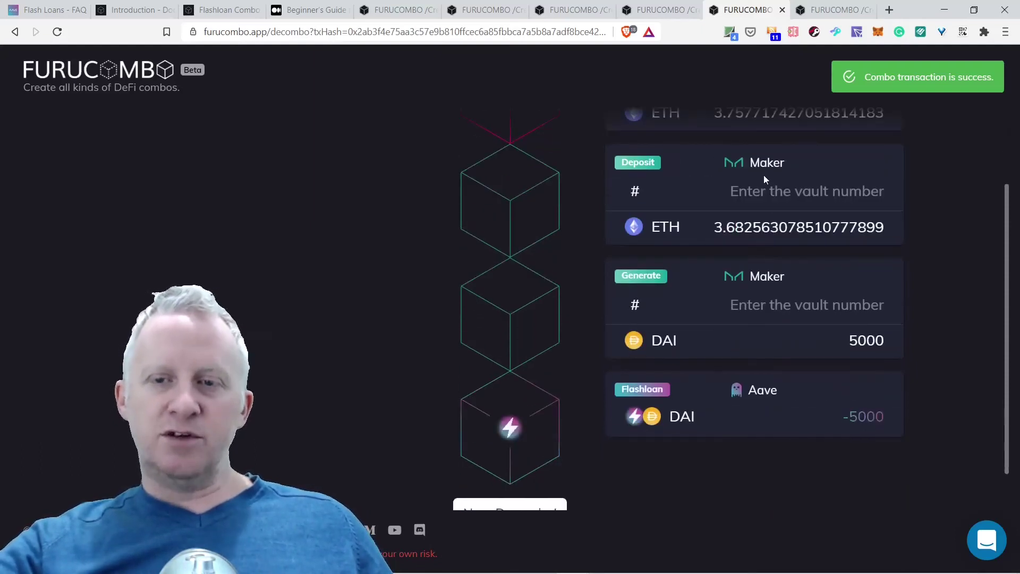
pyautogui.scroll(2, 764, 175)
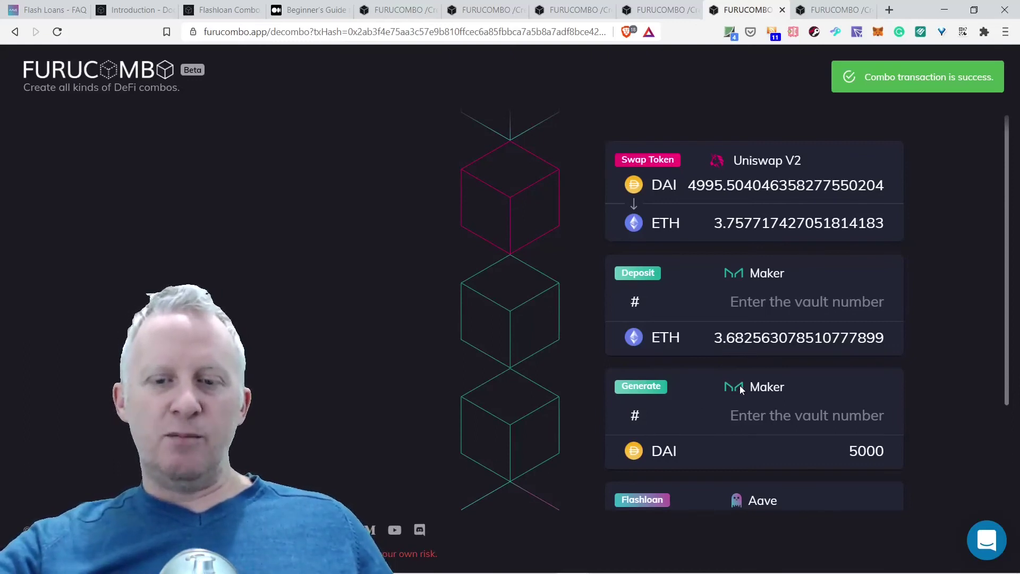
pyautogui.scroll(-2, 740, 384)
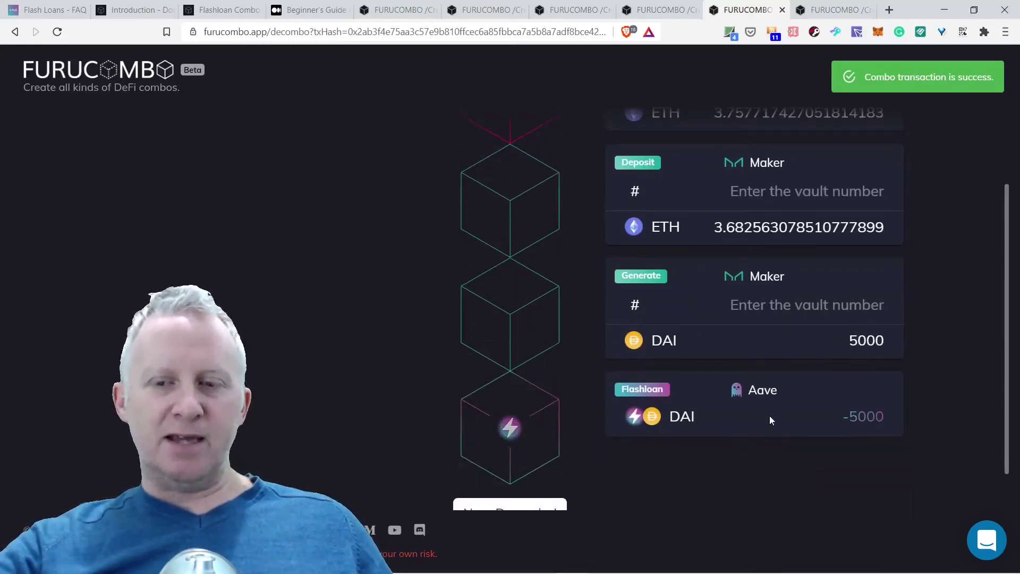
pyautogui.scroll(2, 790, 356)
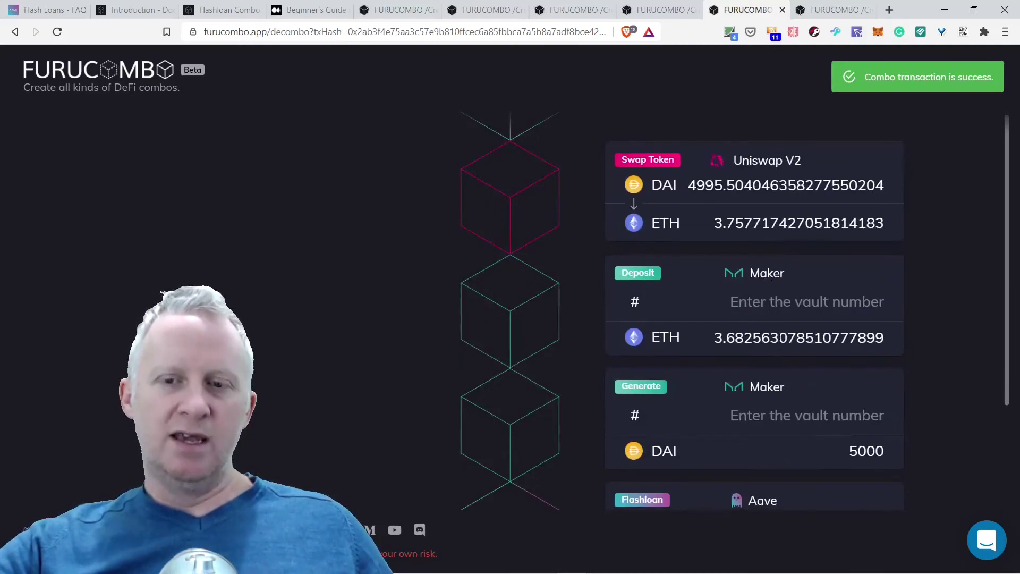
pyautogui.scroll(-2, 818, 428)
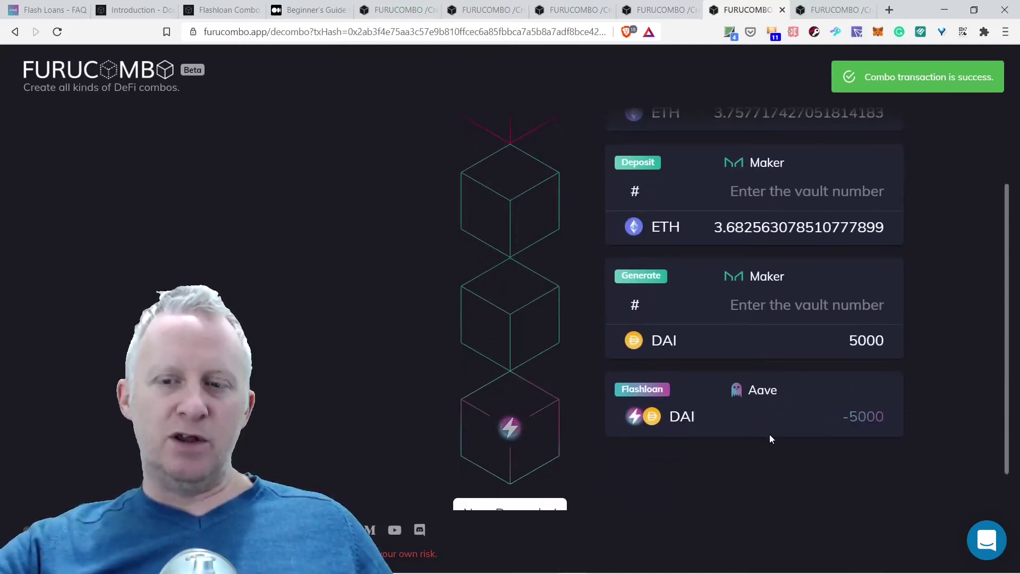
pyautogui.hotkey('ctrl', 'Tab')
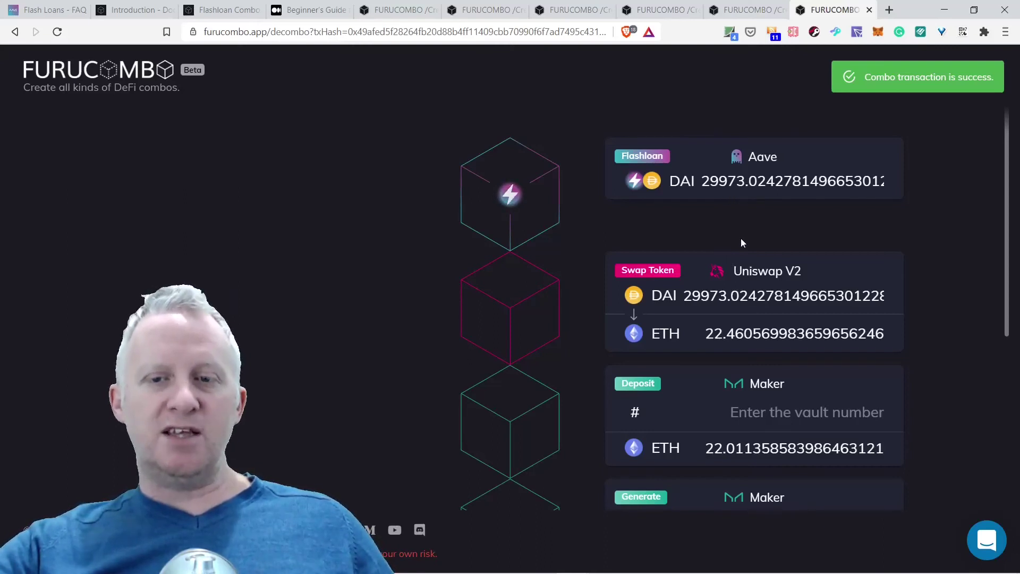
# Step: Scroll through the cards to Maker generating 30000 DAI and the Flashloan -30000 repayment
pyautogui.scroll(-2, 742, 245)
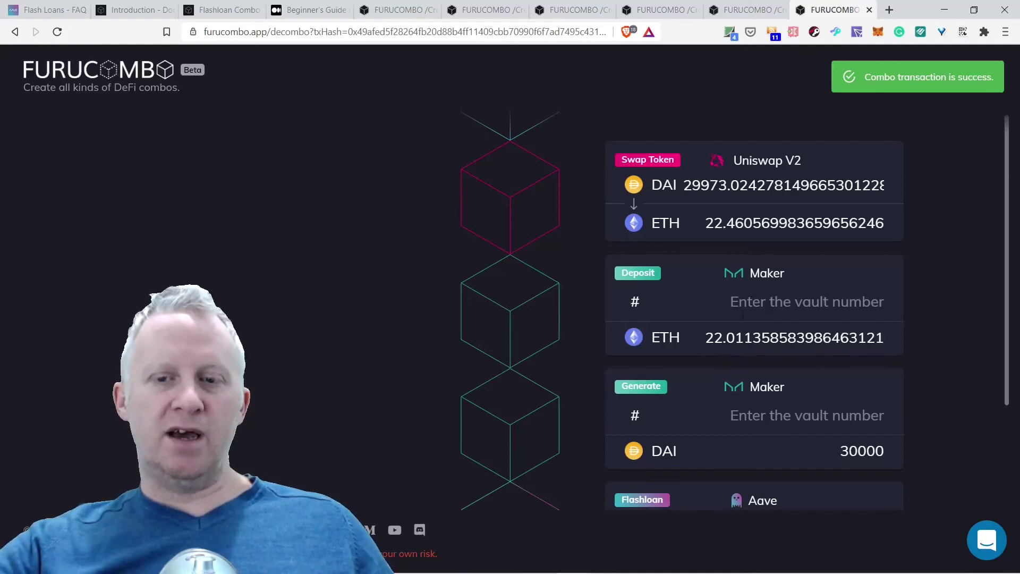
pyautogui.scroll(-2, 756, 378)
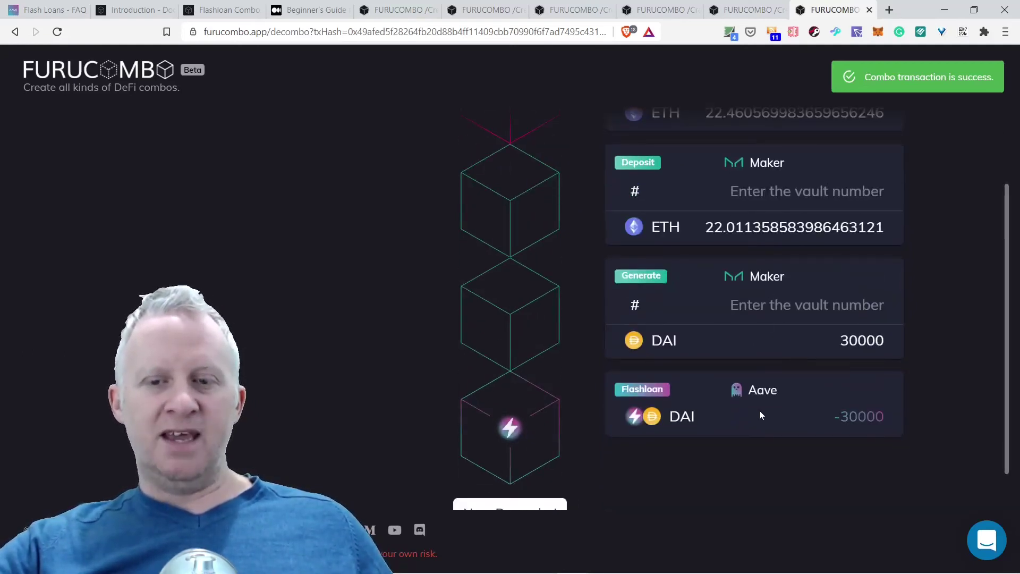
pyautogui.scroll(4, 760, 406)
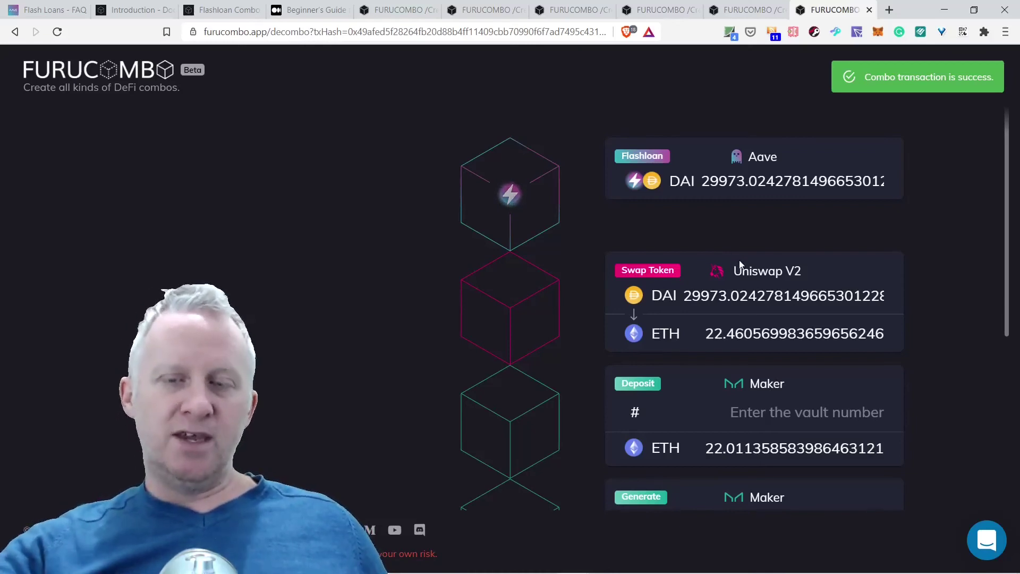
pyautogui.scroll(-4, 740, 264)
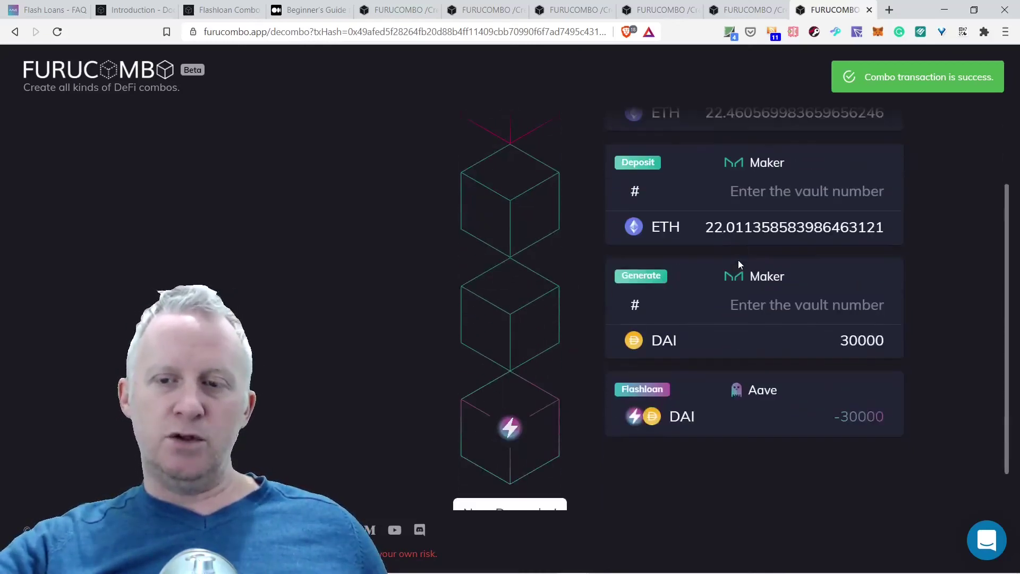
pyautogui.scroll(4, 738, 260)
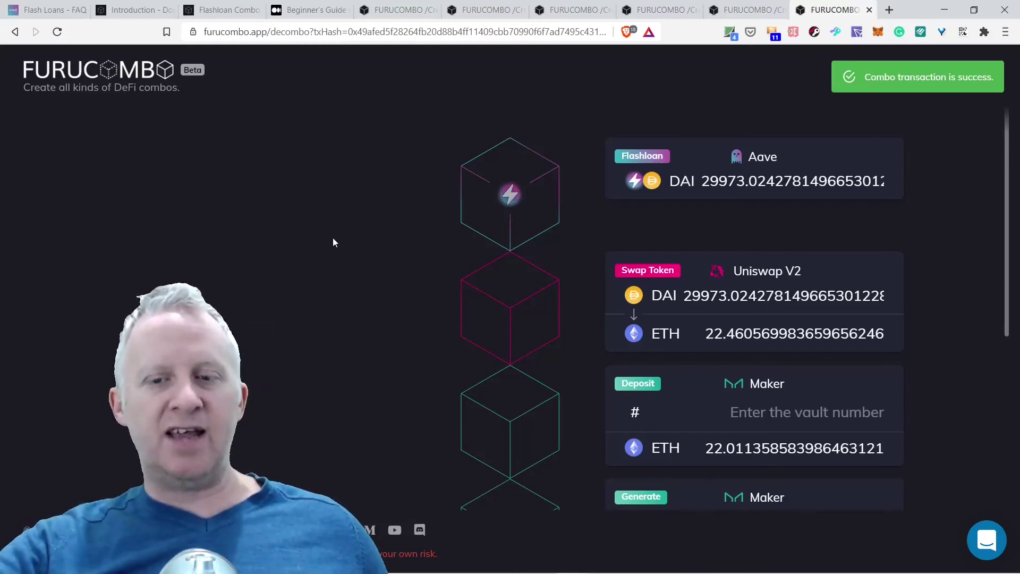
pyautogui.scroll(-4, 585, 292)
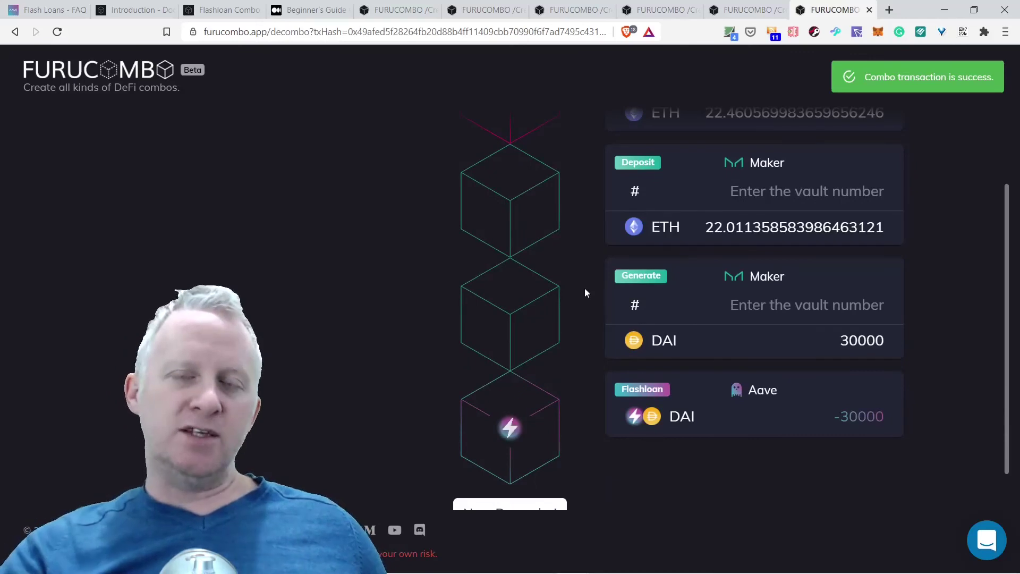